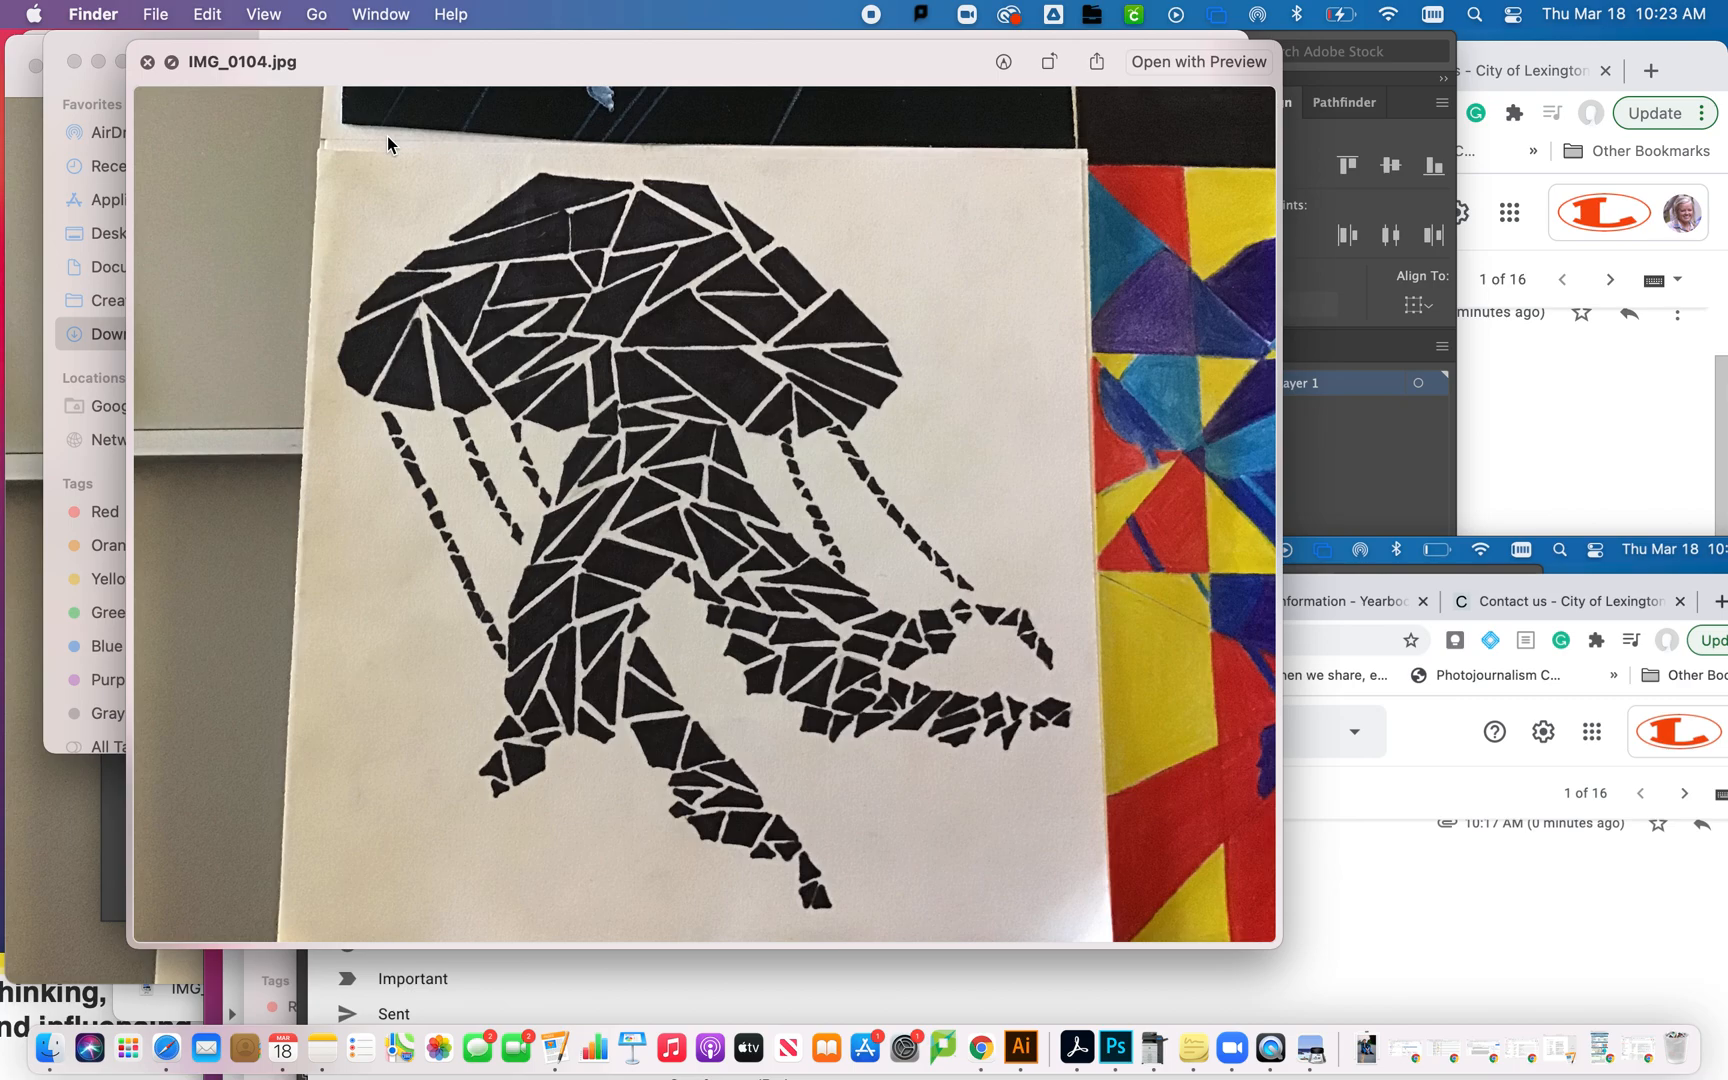
- Open IMG_0104.jpg from the Downloads folder in Illustrator and fit the whole photo in view
key("space")
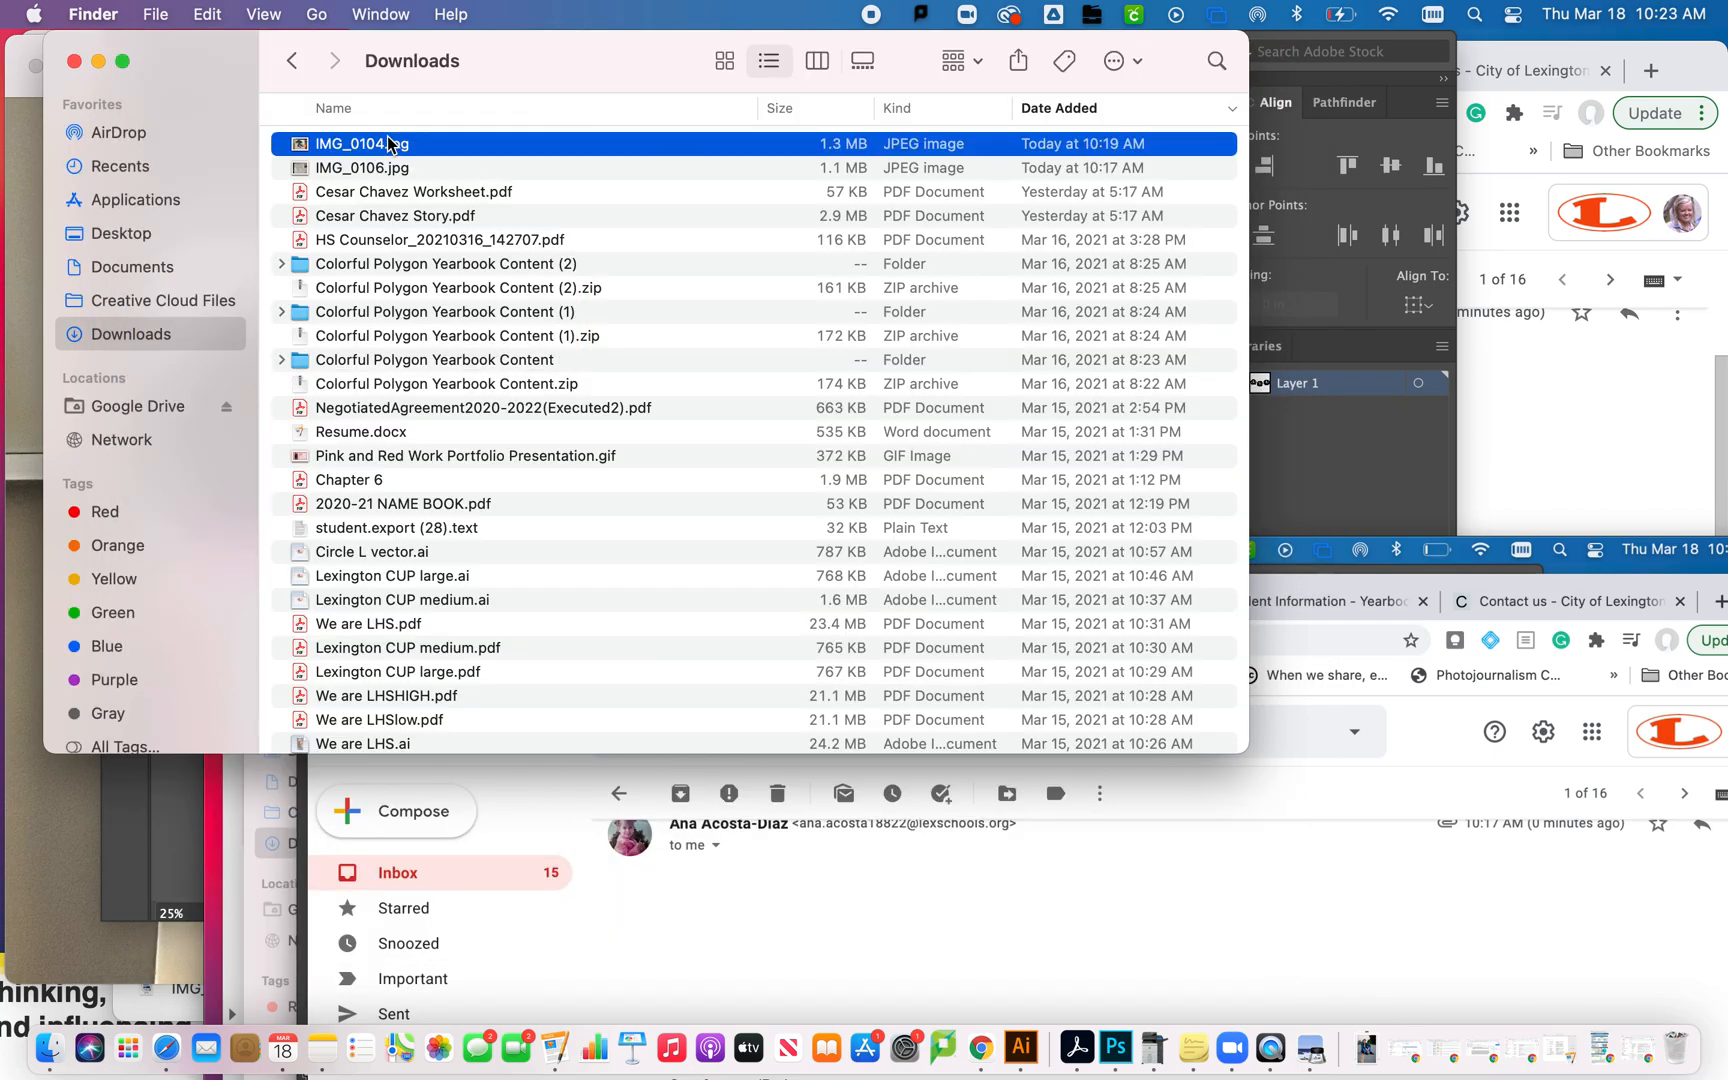
left_click_drag(381, 147, 1025, 1047)
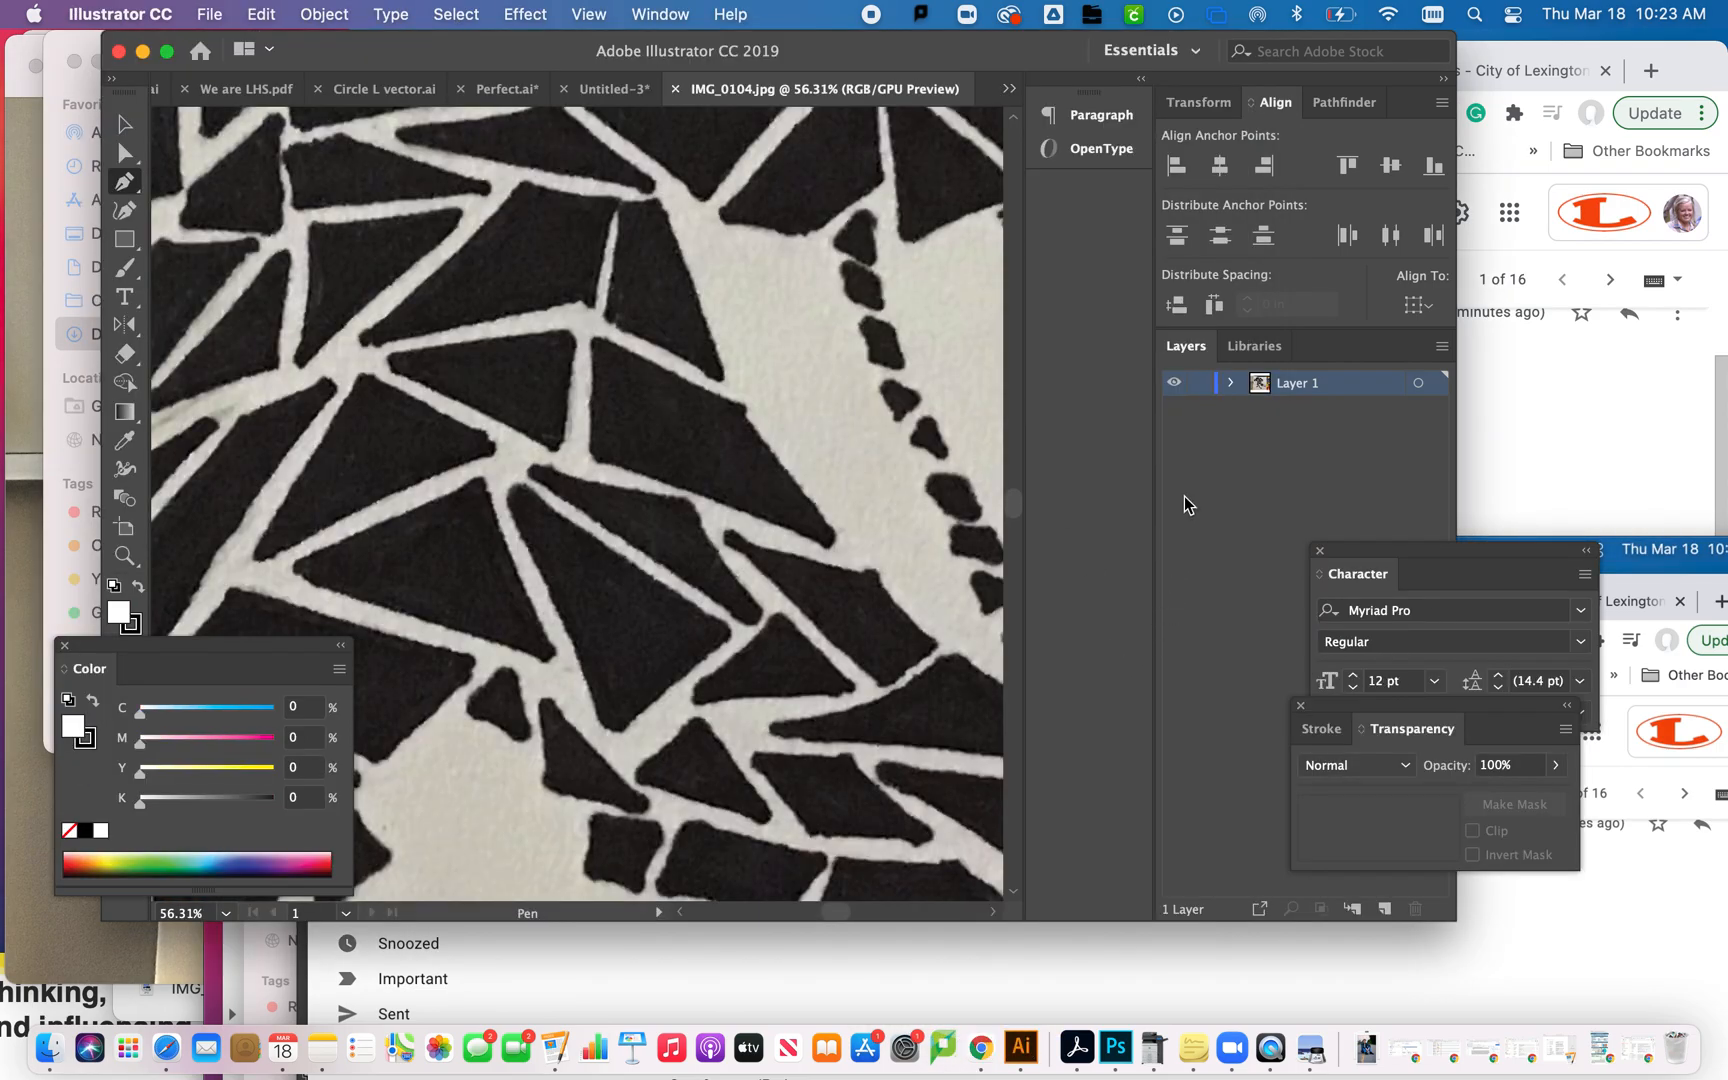
key("super+minus")
key("super+minus")
key("super+minus")
key("super+minus")
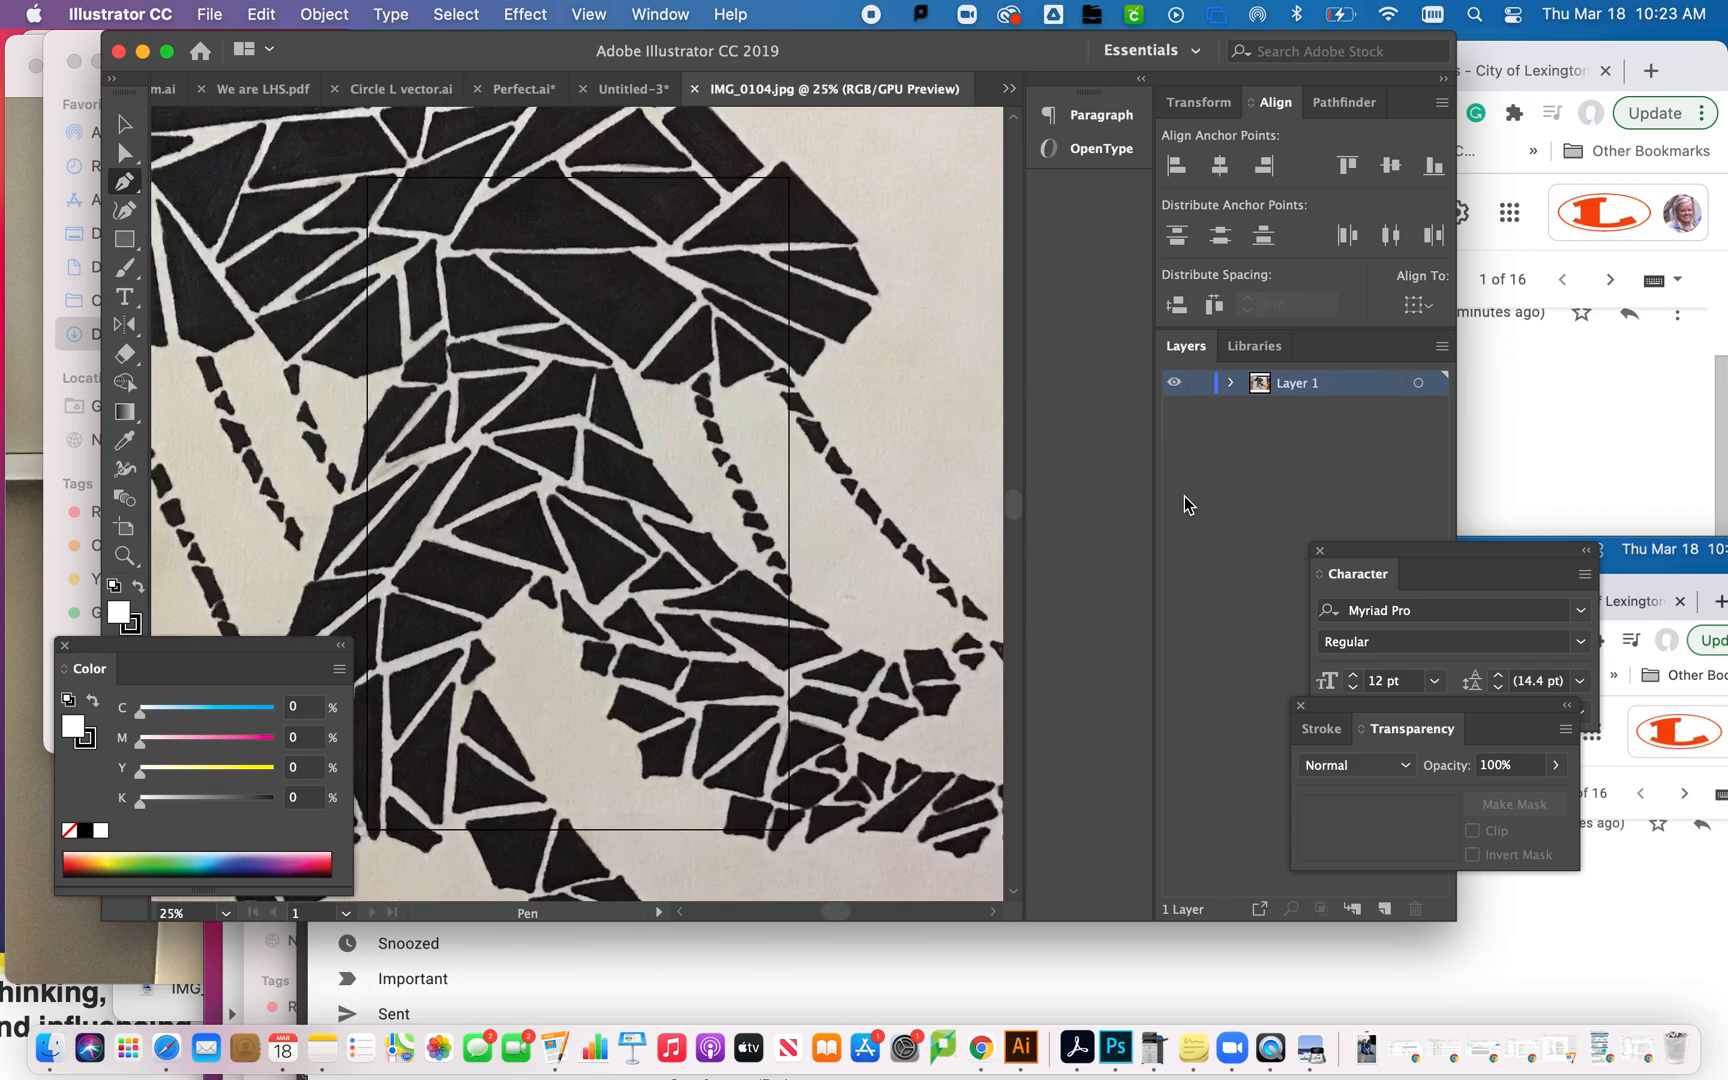
key("super+minus")
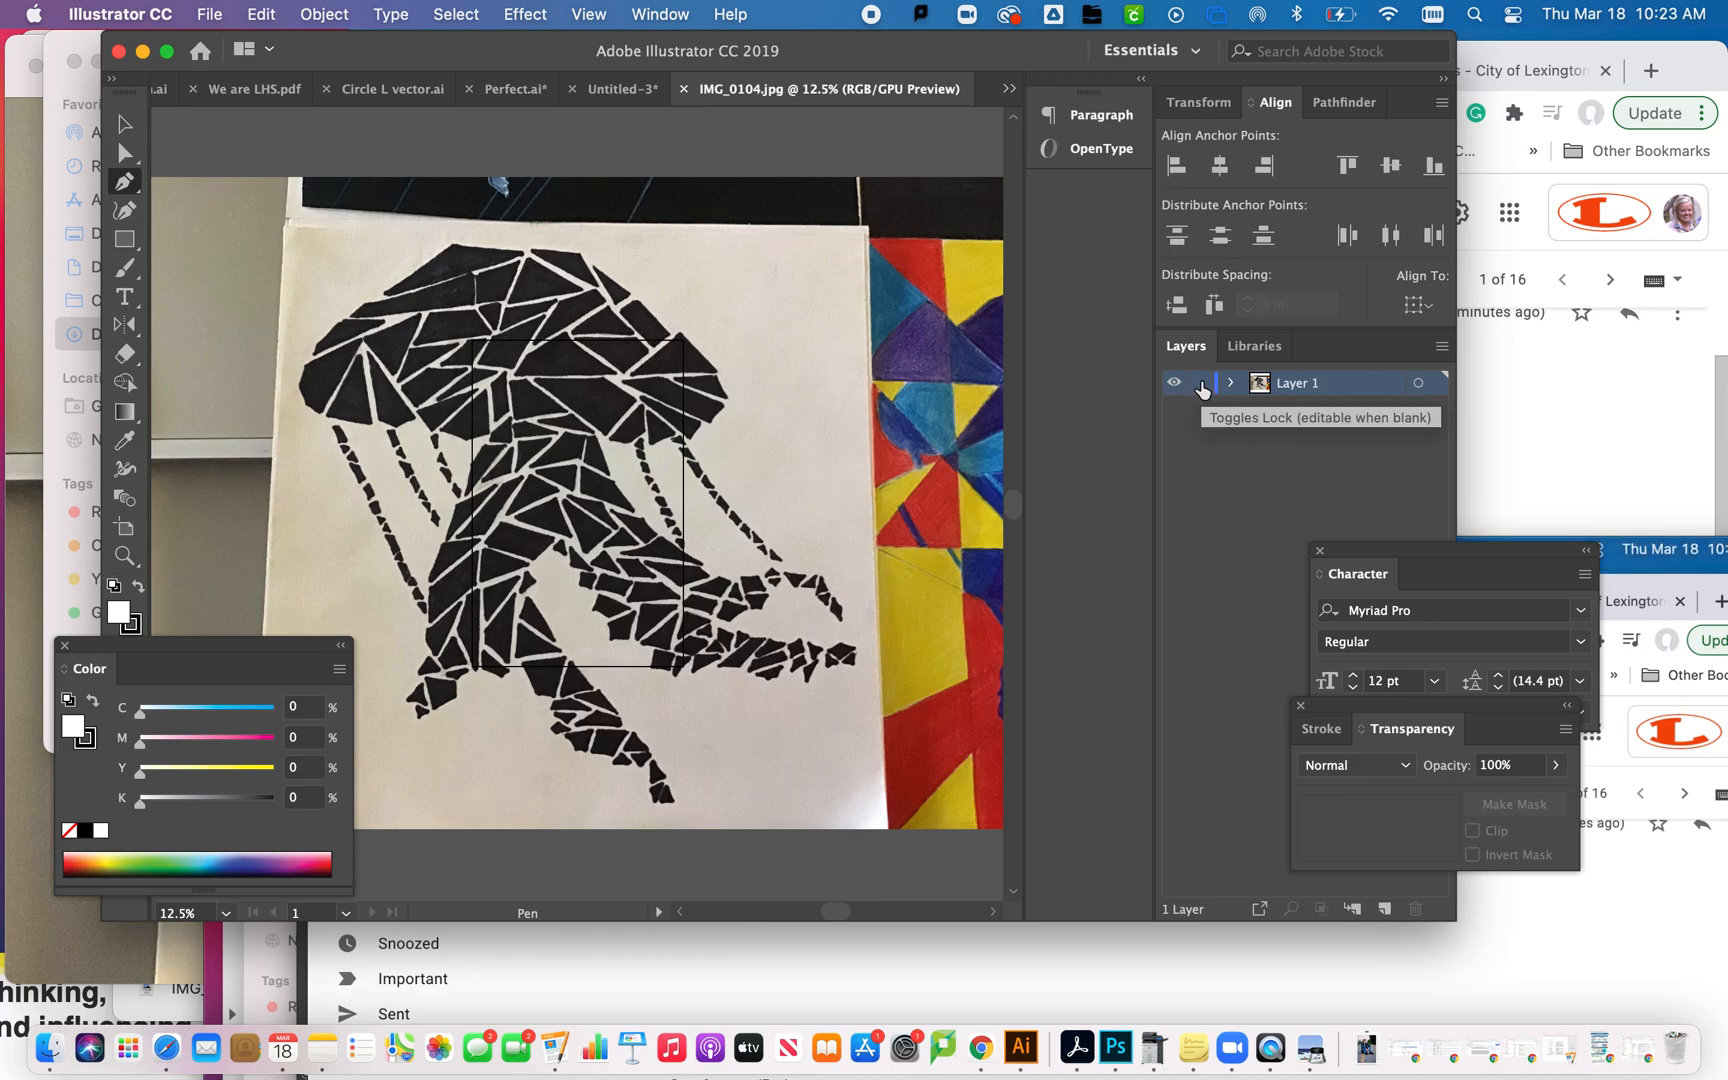
- Open IMG_0106.jpg from the Downloads folder in Illustrator and show the whole line sketch
left_click(48, 1050)
left_click(340, 168)
key("space")
key("space")
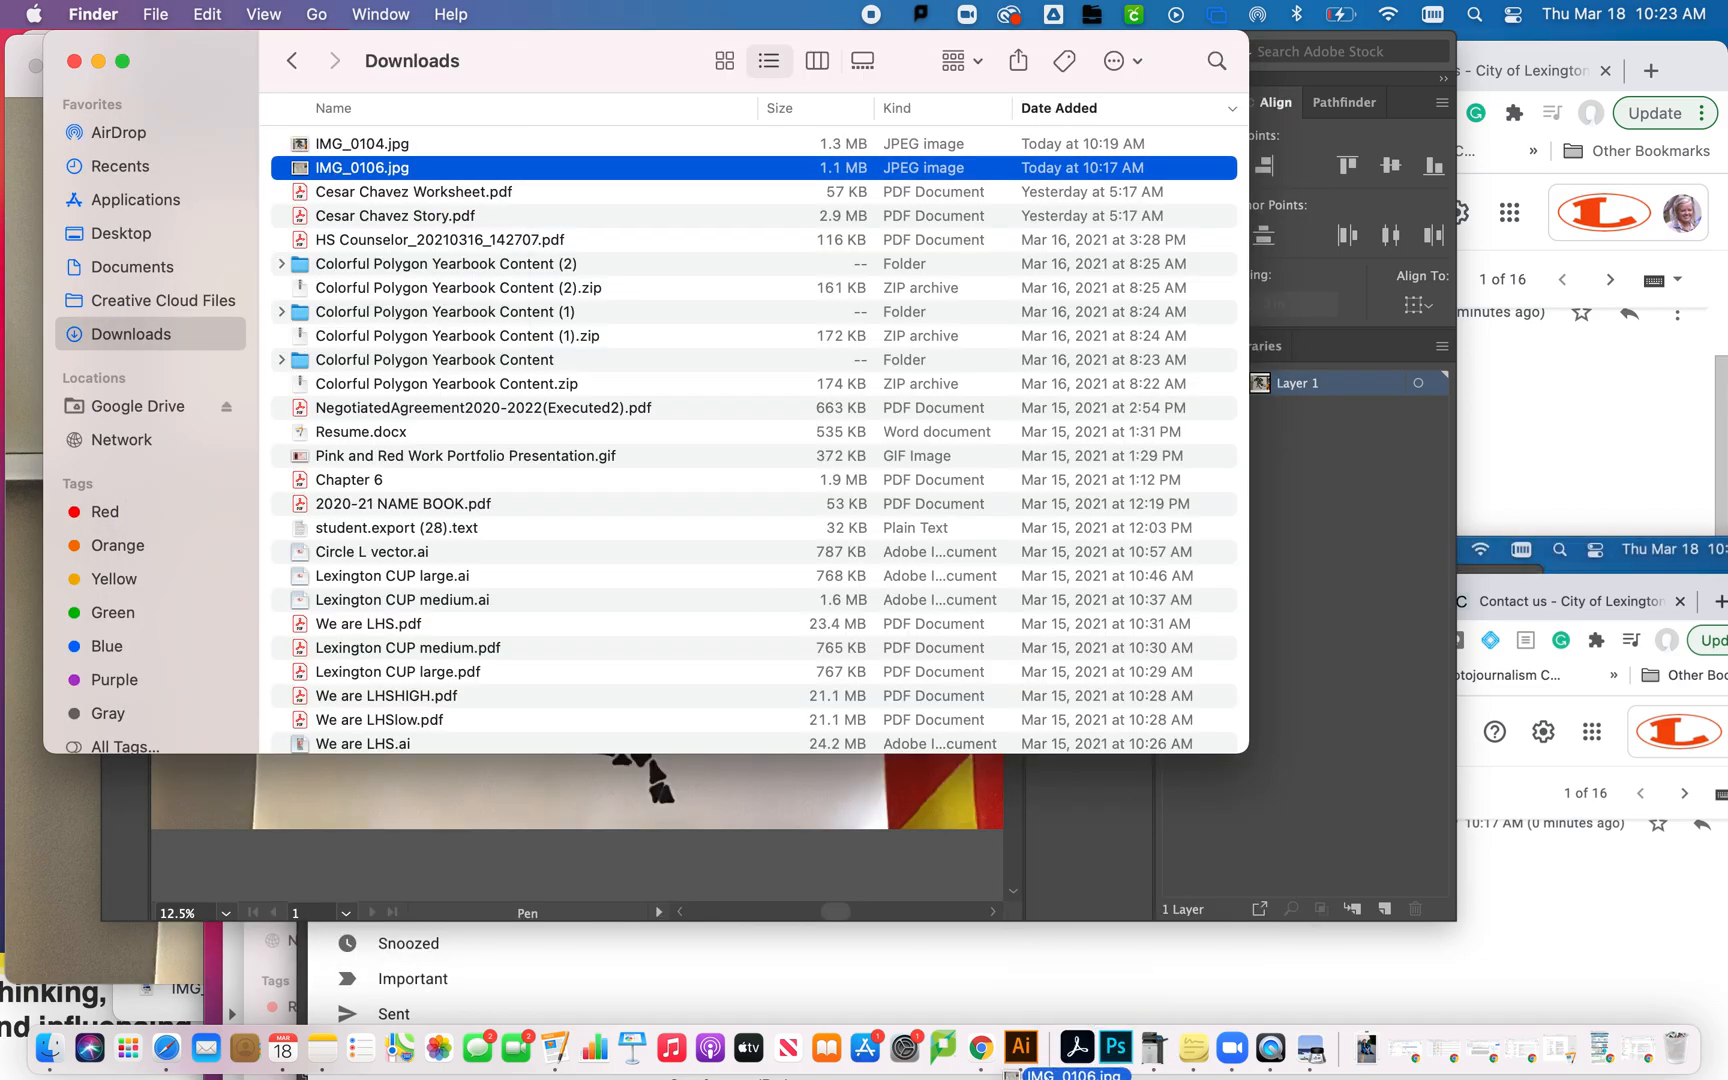
left_click(1022, 1050)
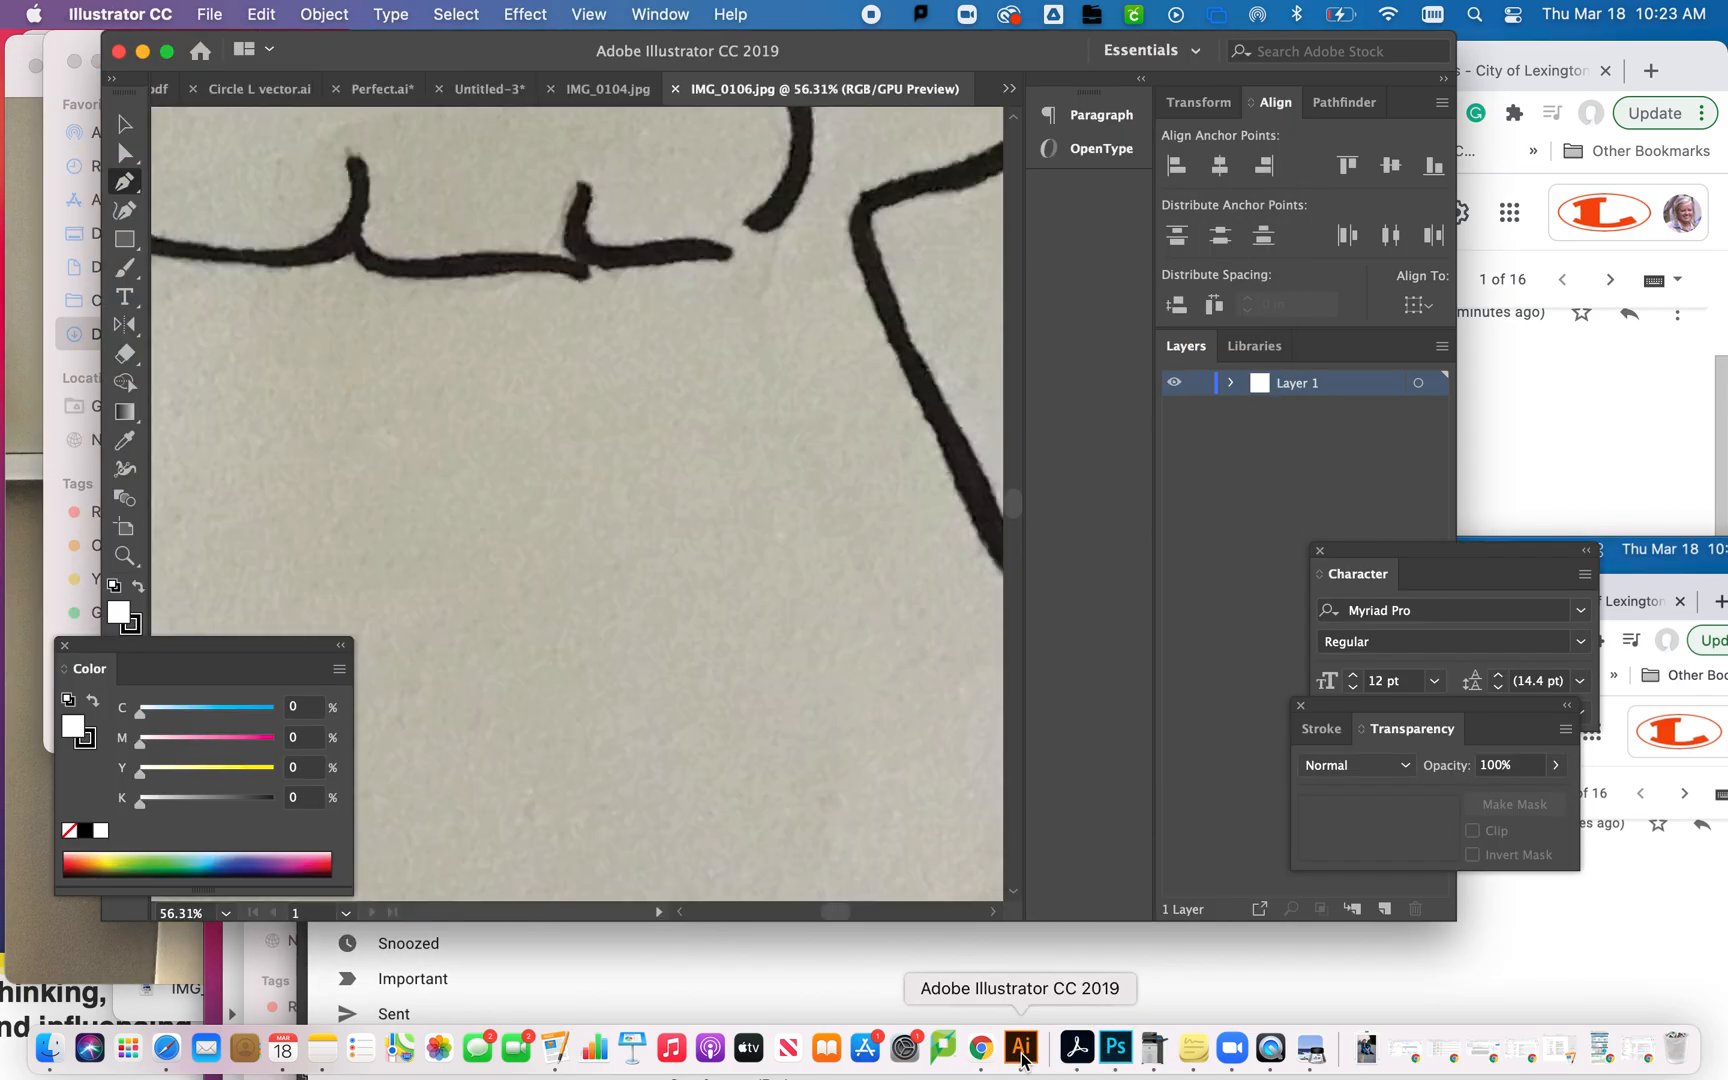
key("super+minus")
key("super+minus")
key("super+minus")
key("super+minus")
key("super+minus")
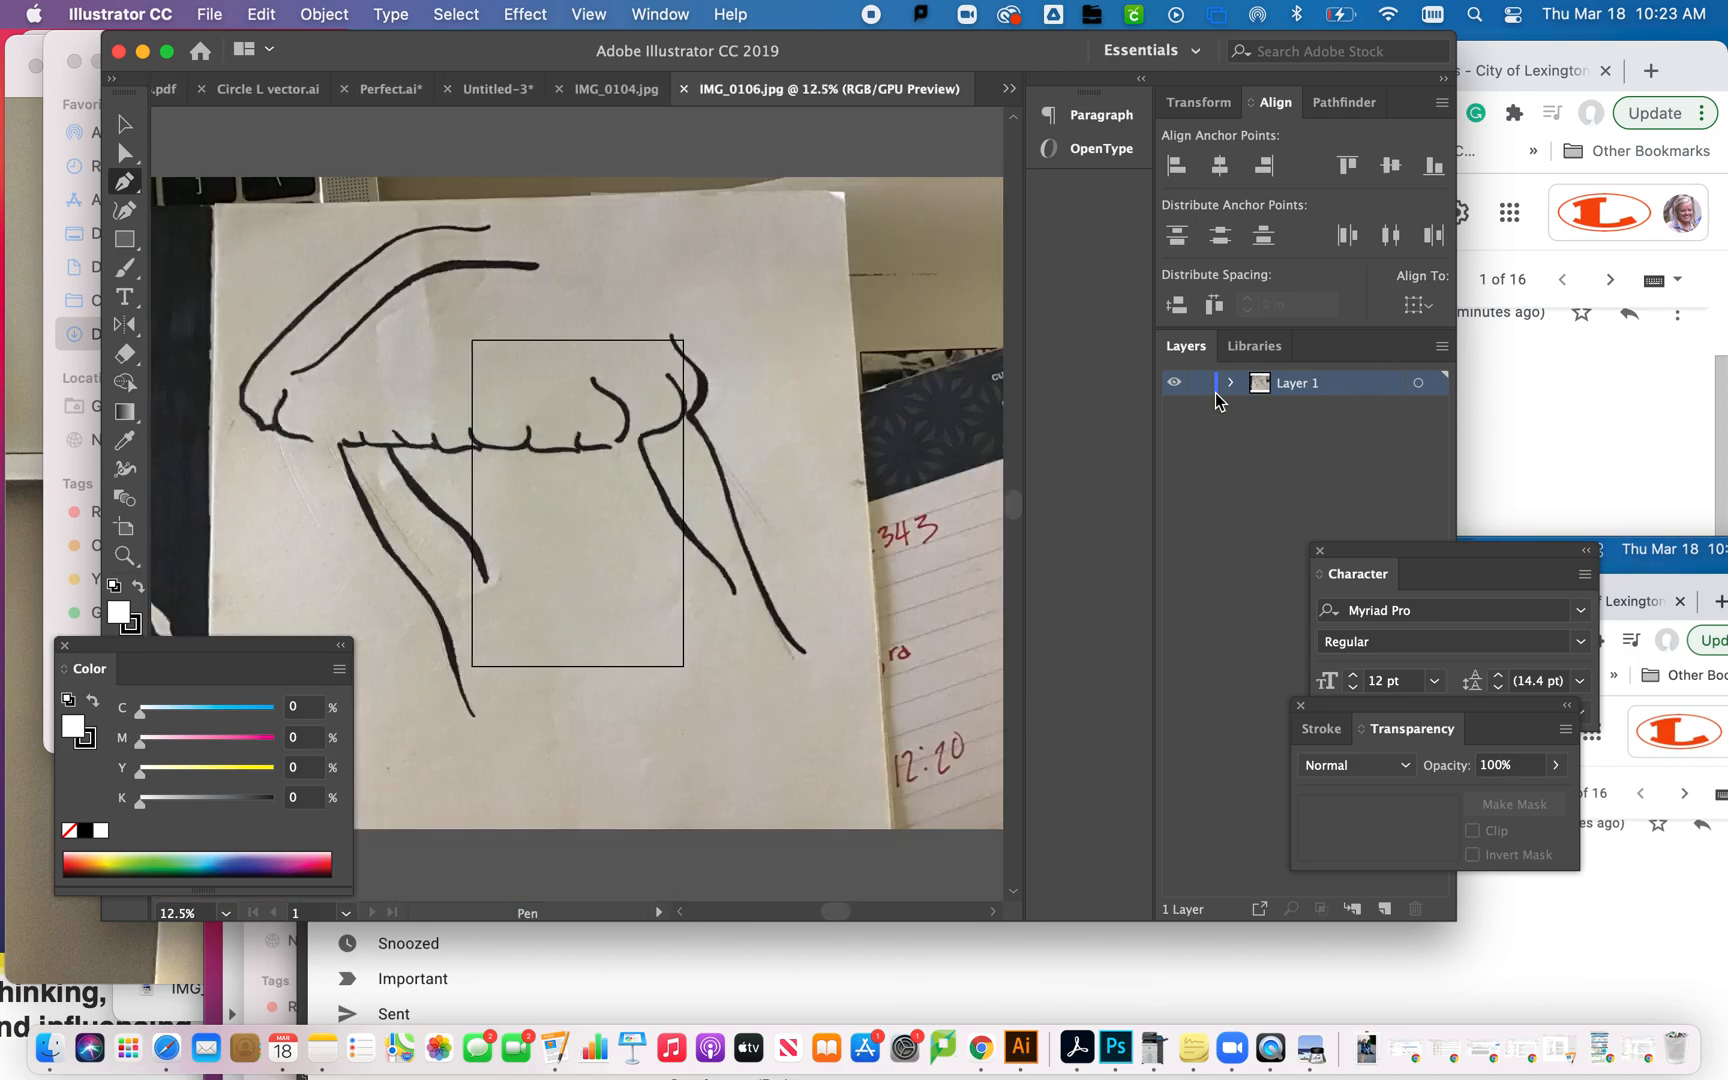
- Lock Layer 1 with the sketch photo and add a new layer above it for tracing
left_click(1199, 383)
left_click(1385, 908)
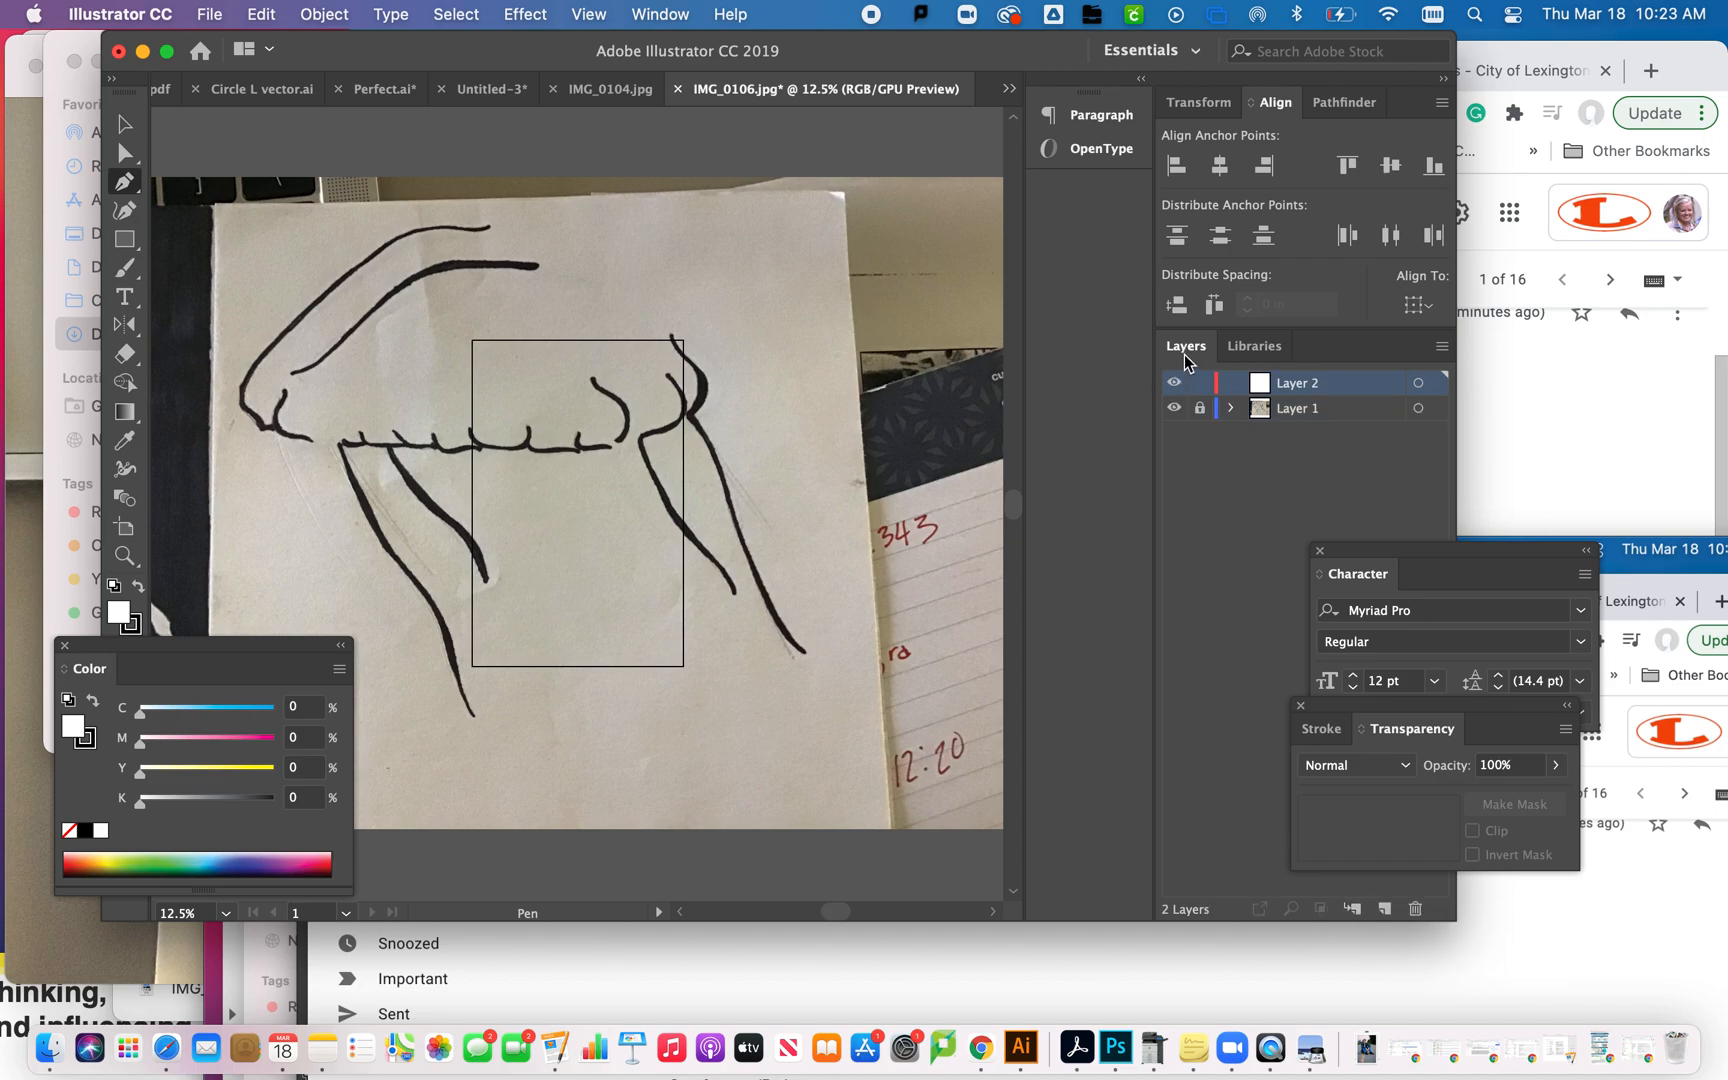
left_click(657, 14)
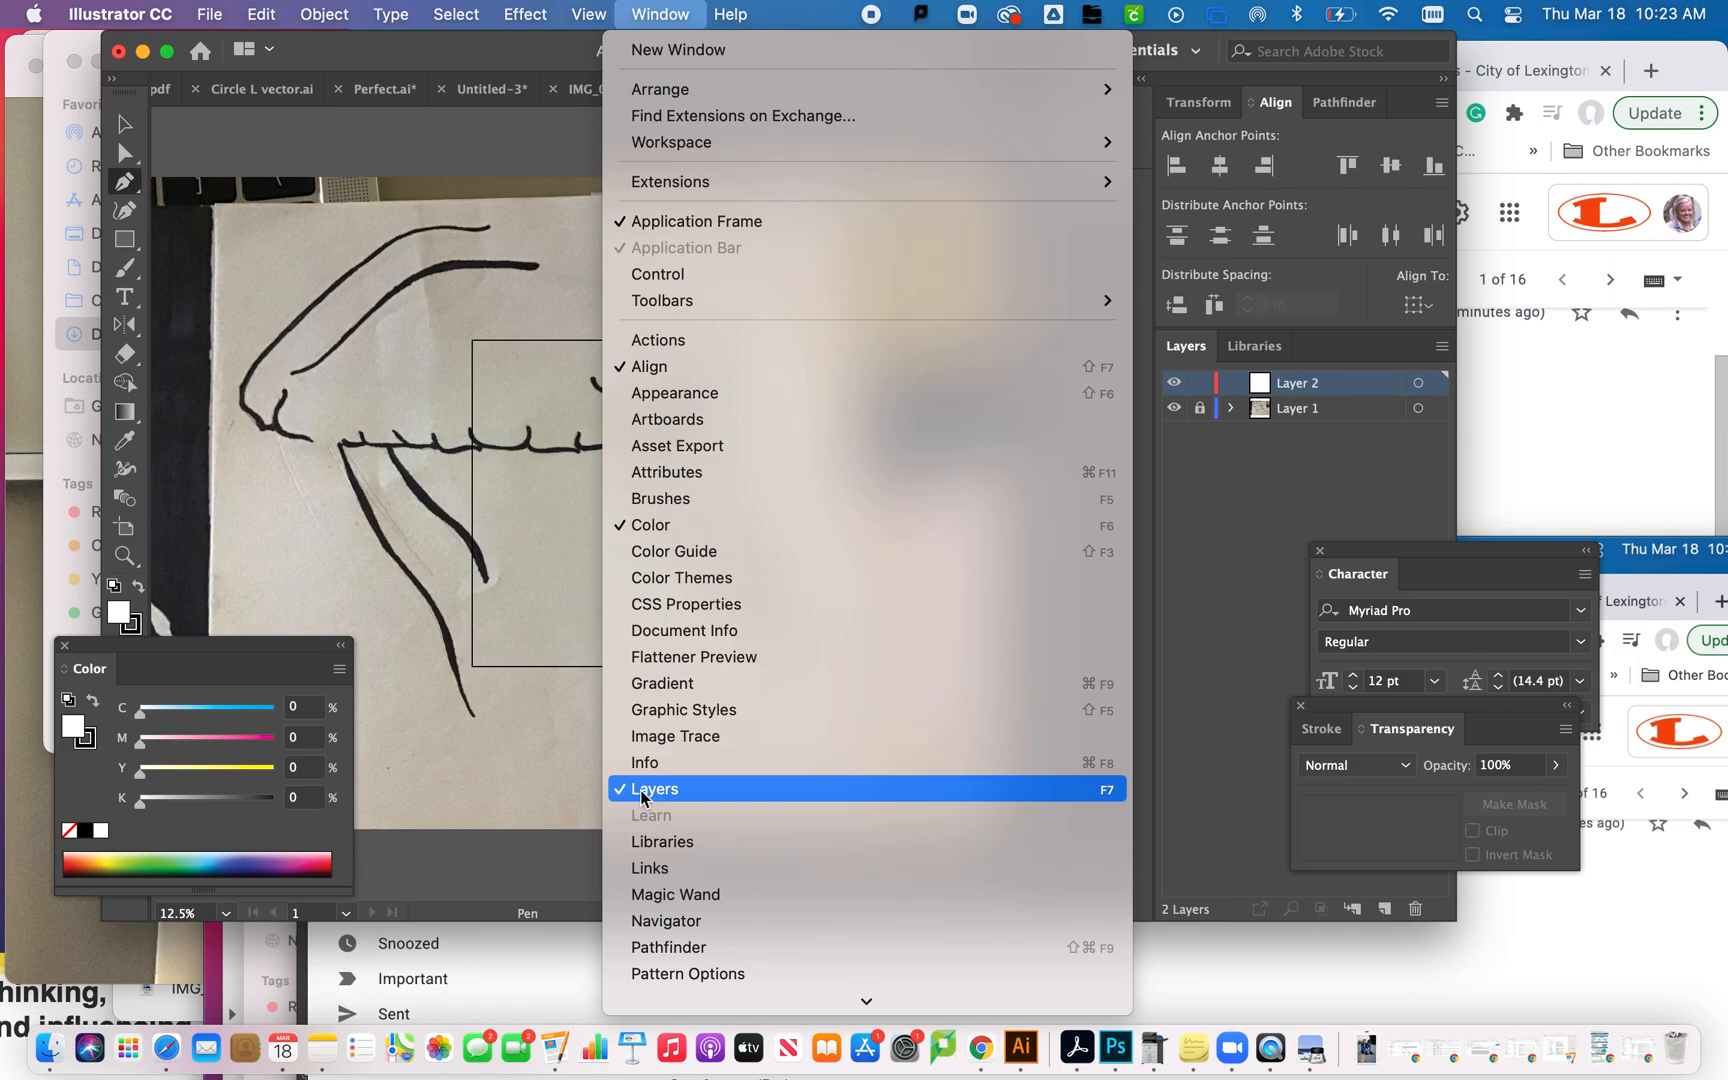
left_click(1232, 515)
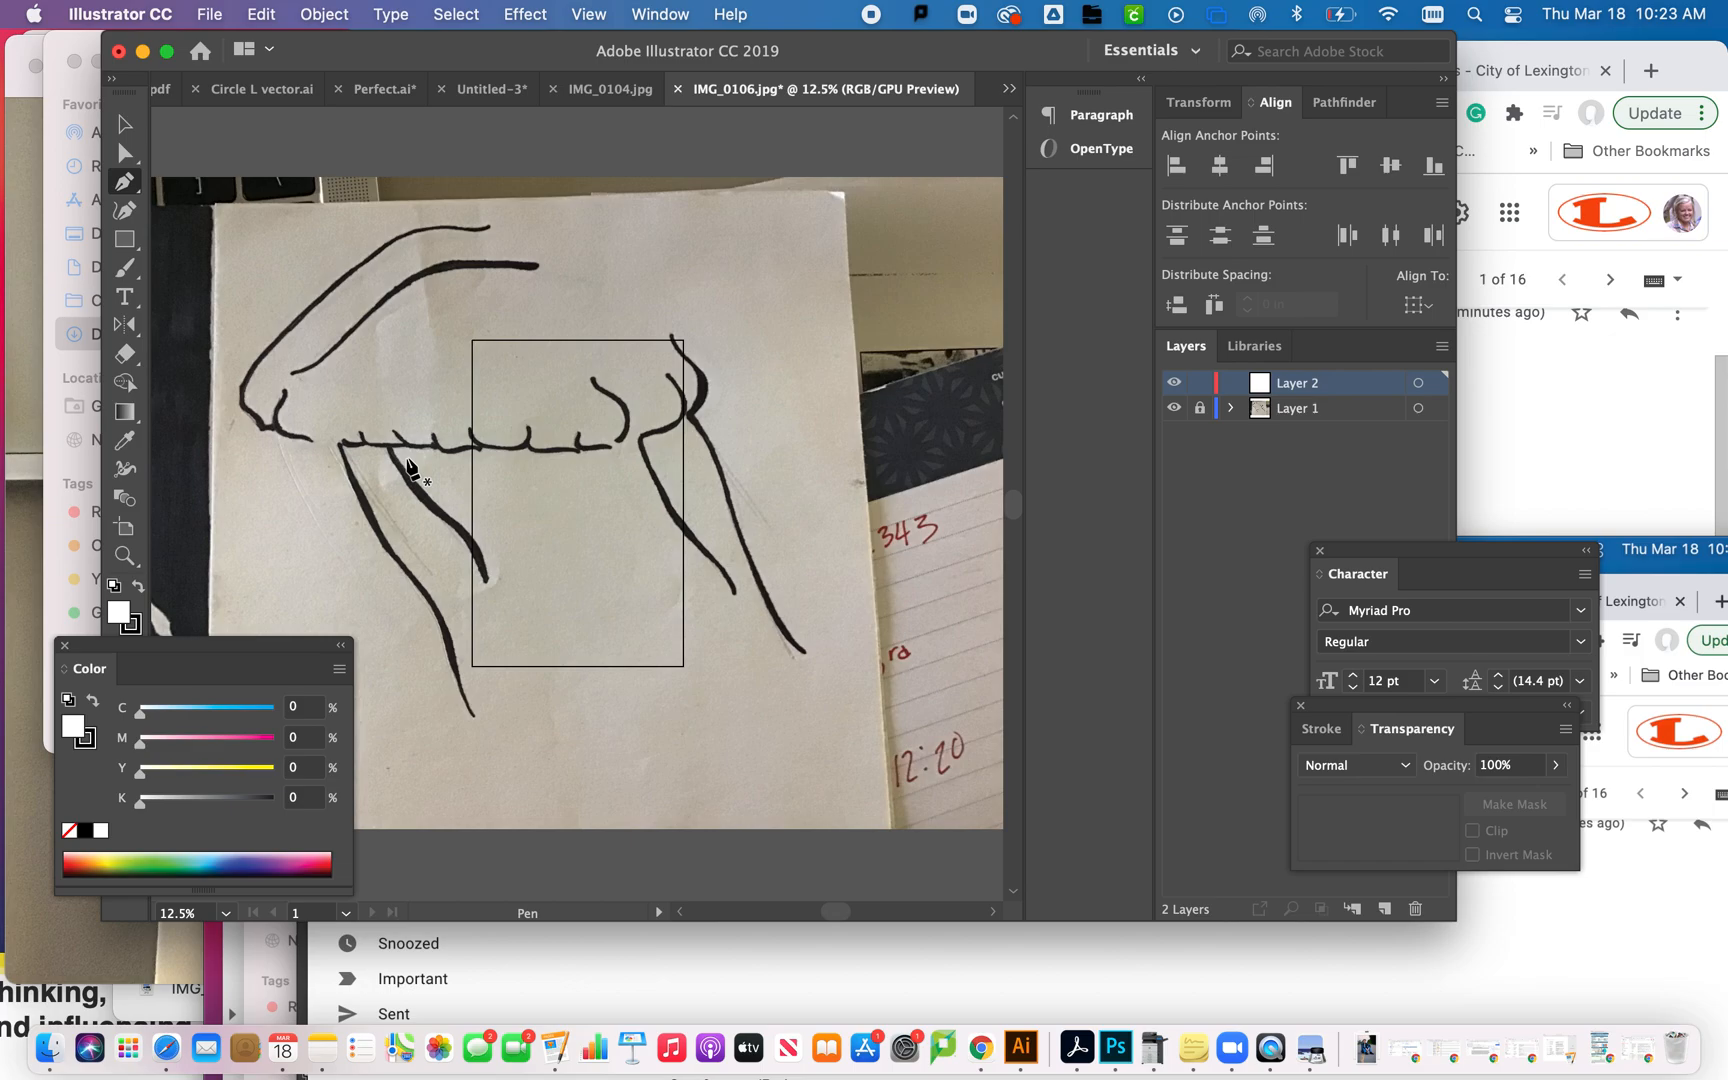
- Trace the outer edge of the short S-shaped stroke from its upper tip to its lower tip with the Pen tool
key("super+equal")
key("super+equal")
key("super+equal")
key("super+equal")
key("super+equal")
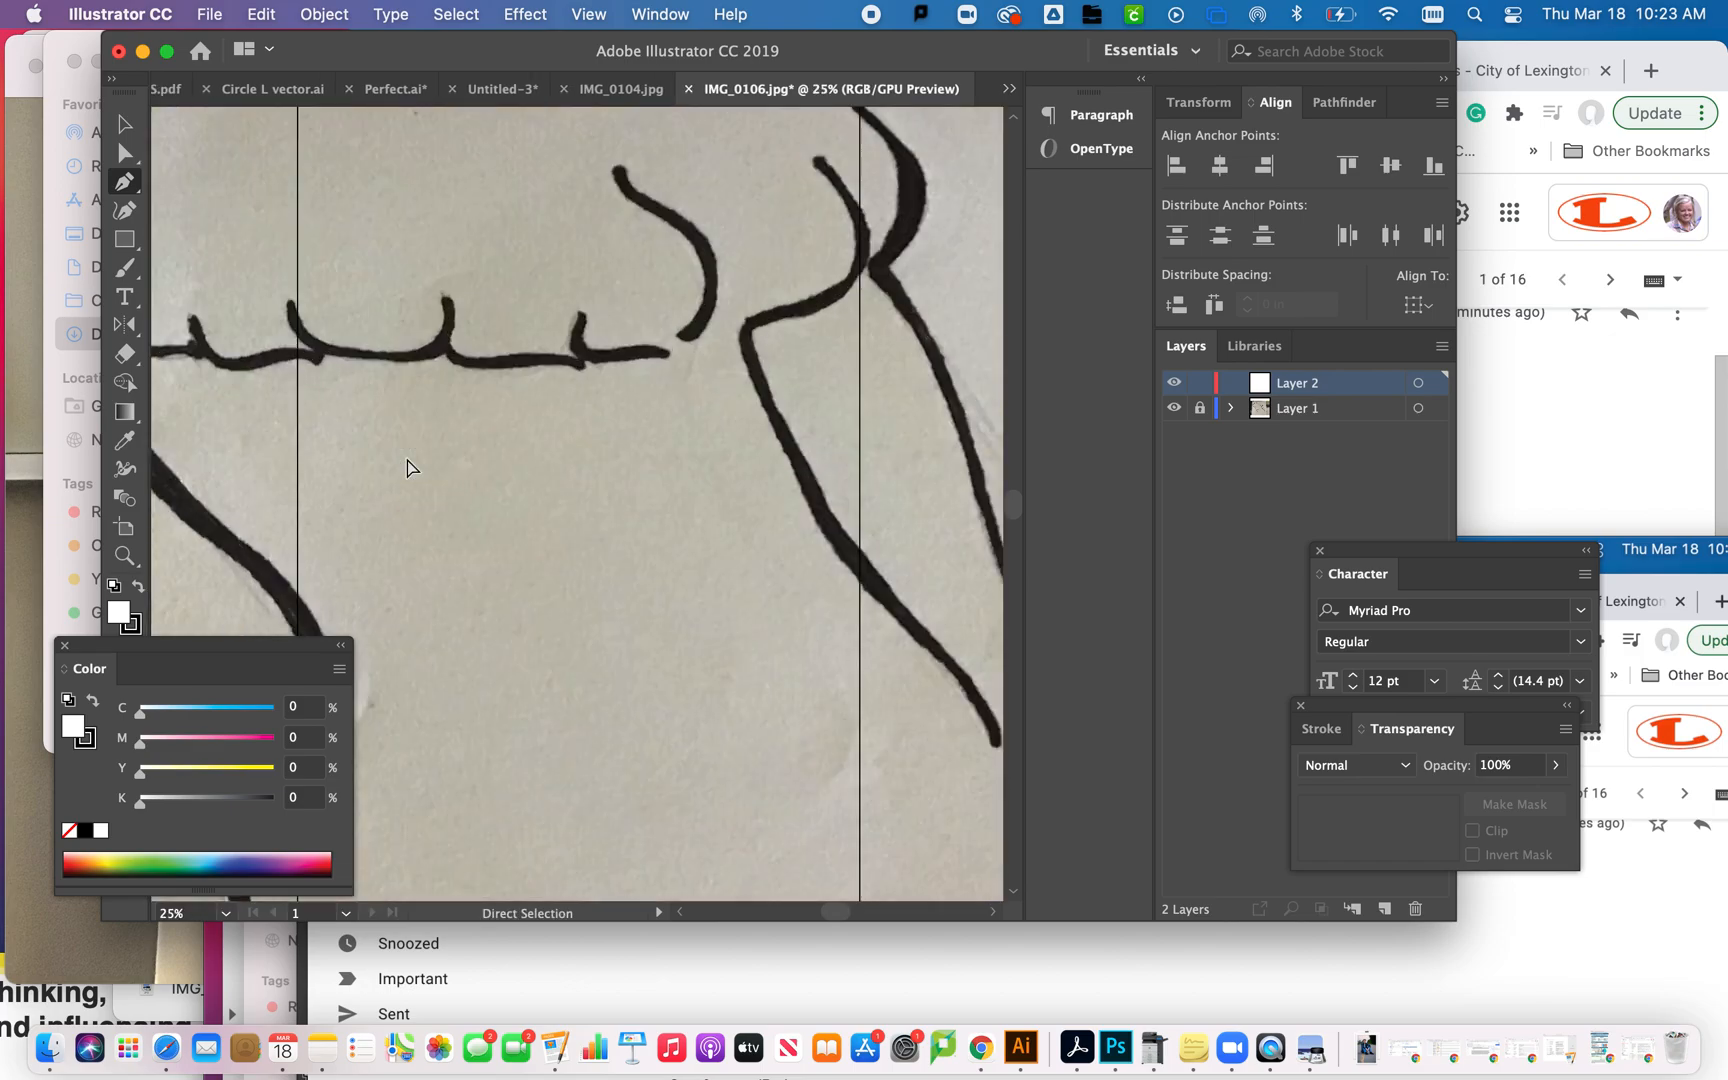
scroll(356, 262, "up", 10)
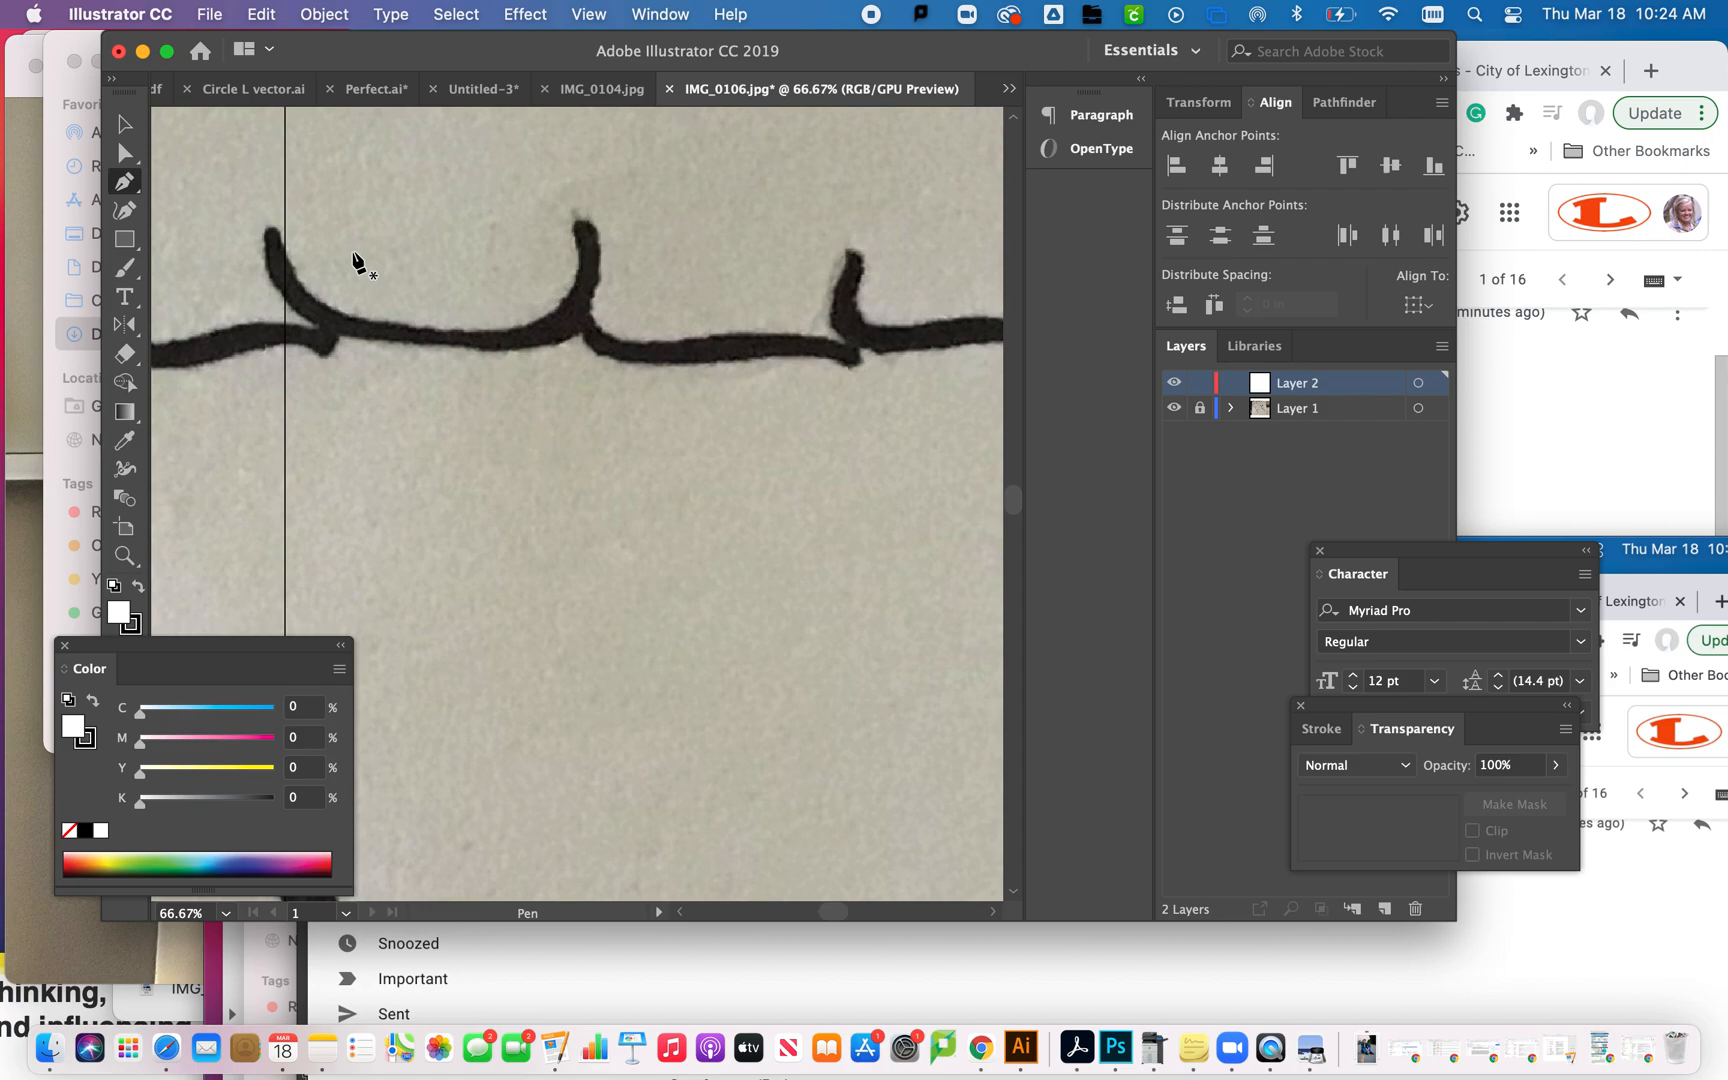
scroll(356, 262, "up", 2)
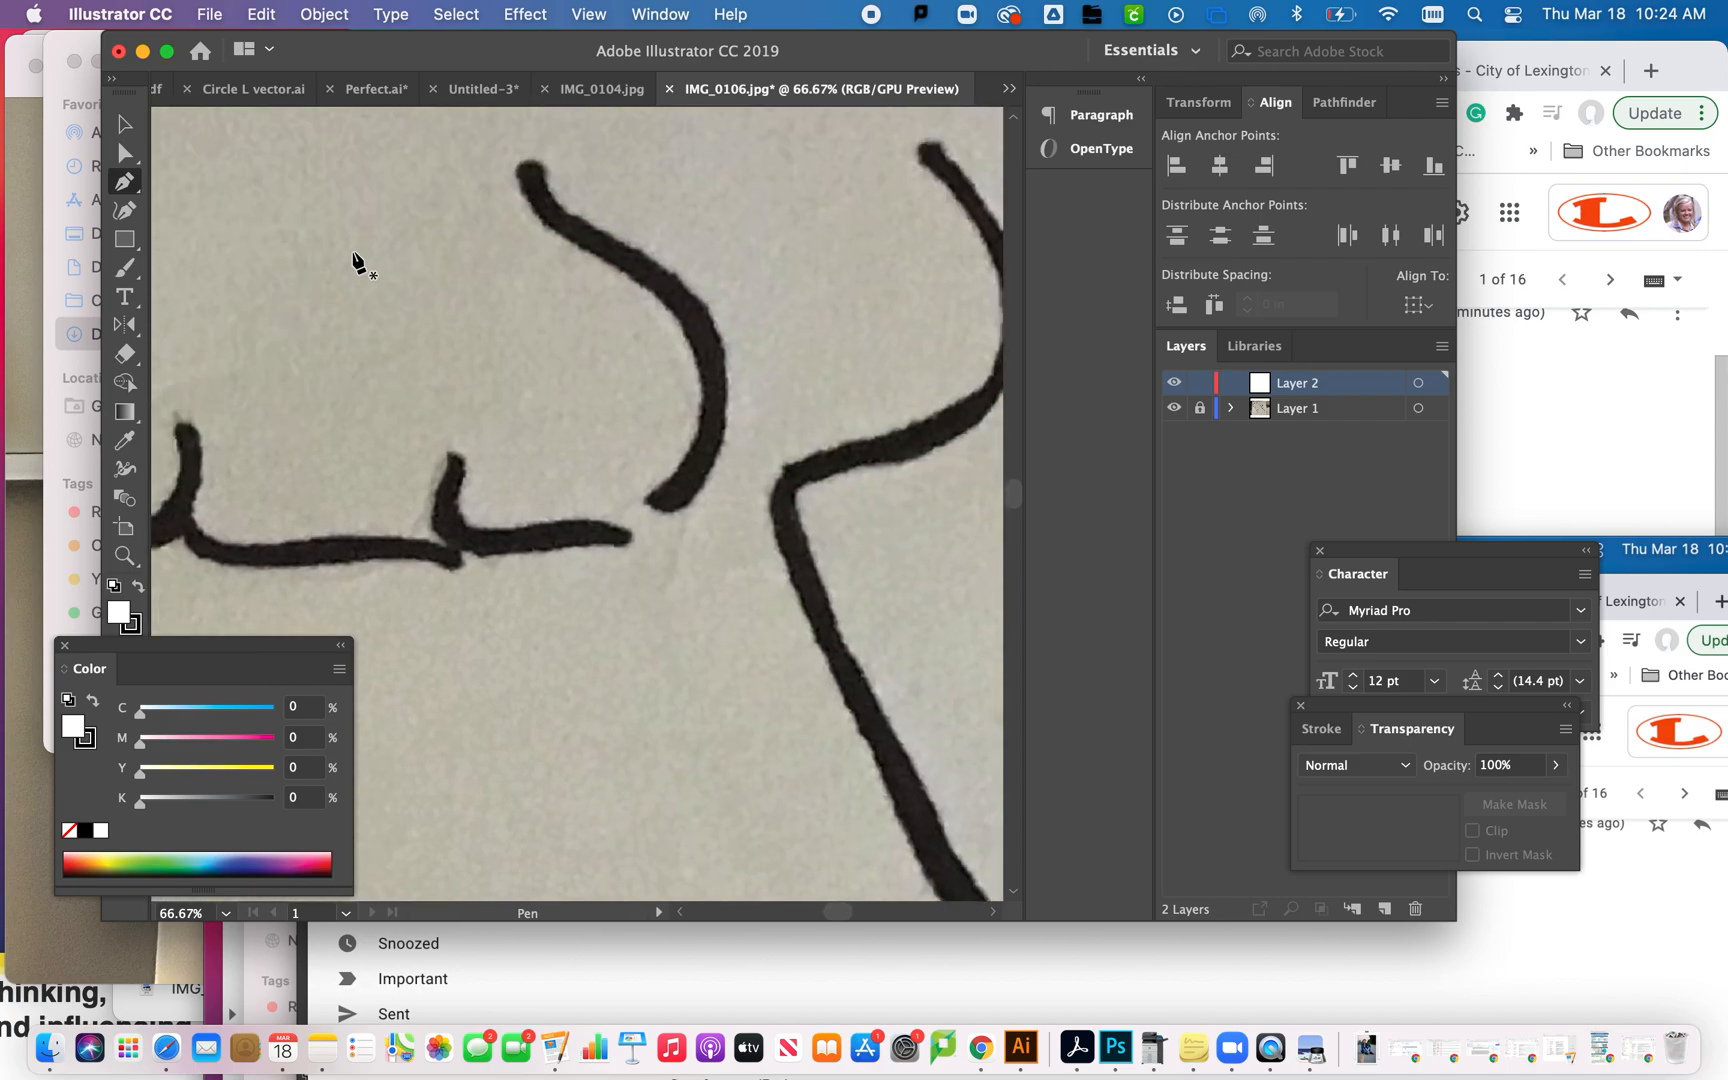
left_click(529, 161)
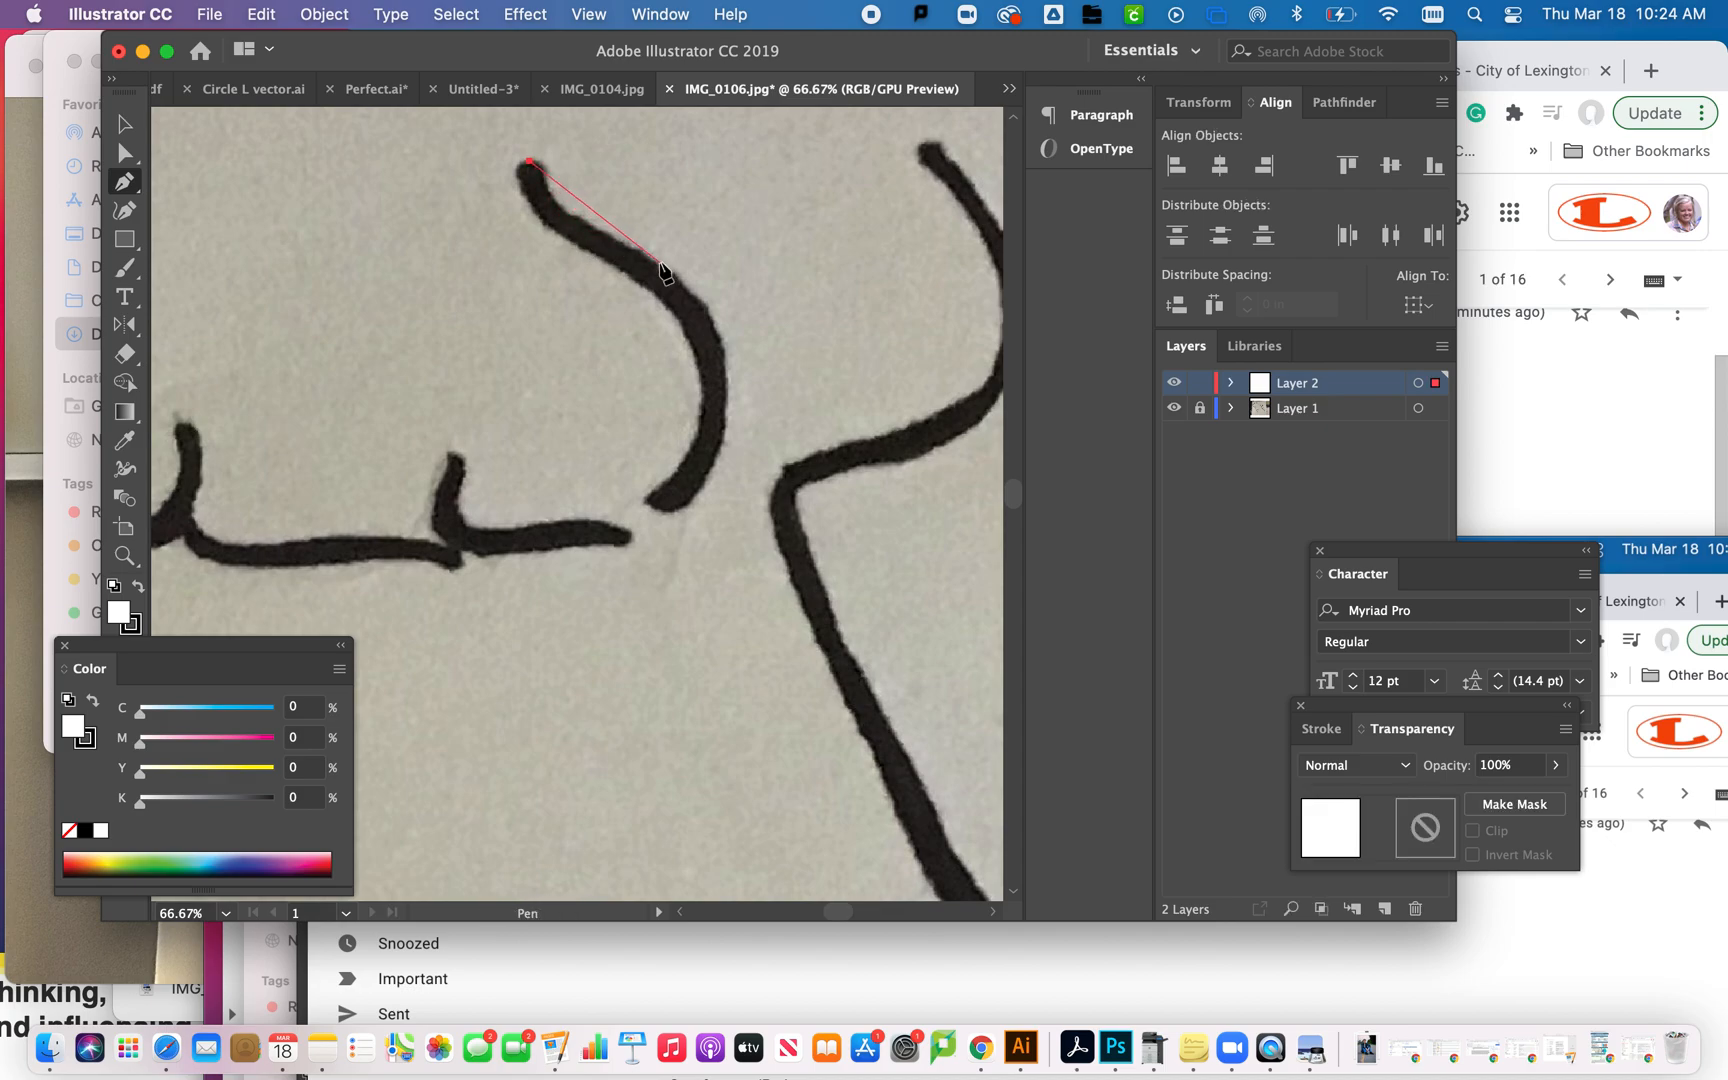
left_click_drag(660, 263, 748, 285)
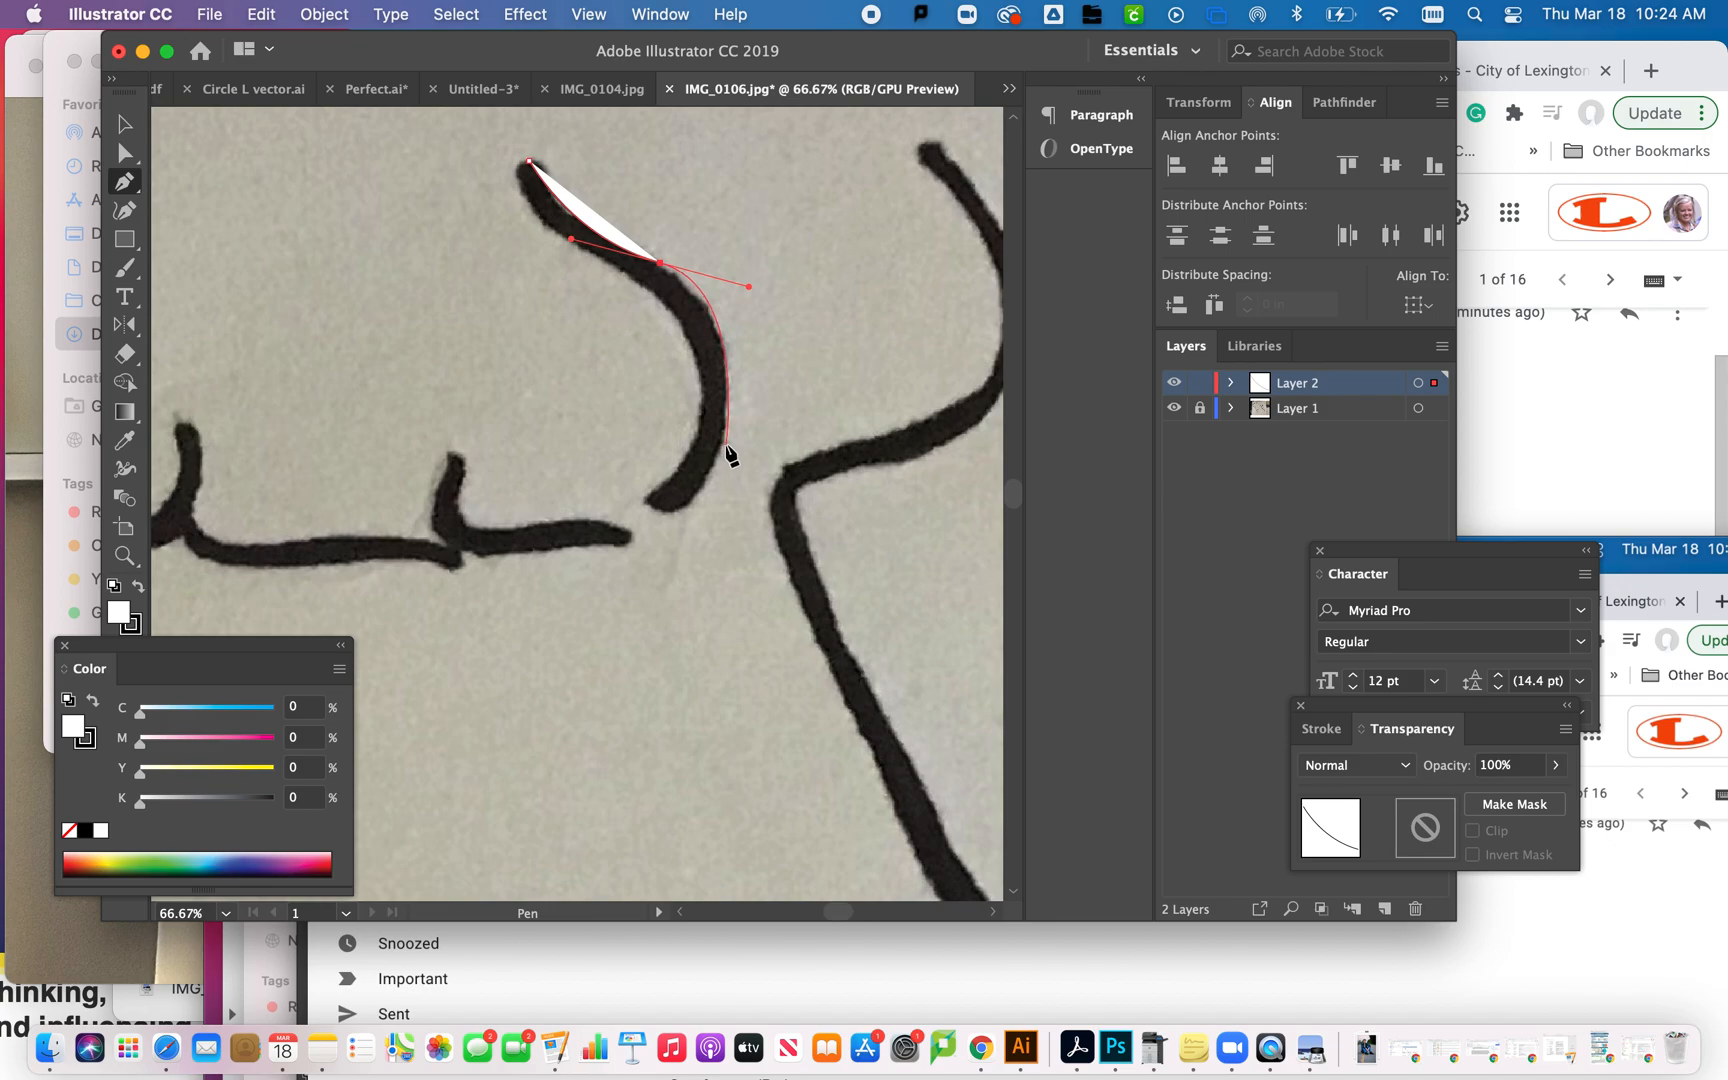
left_click_drag(726, 445, 712, 484)
left_click(658, 507)
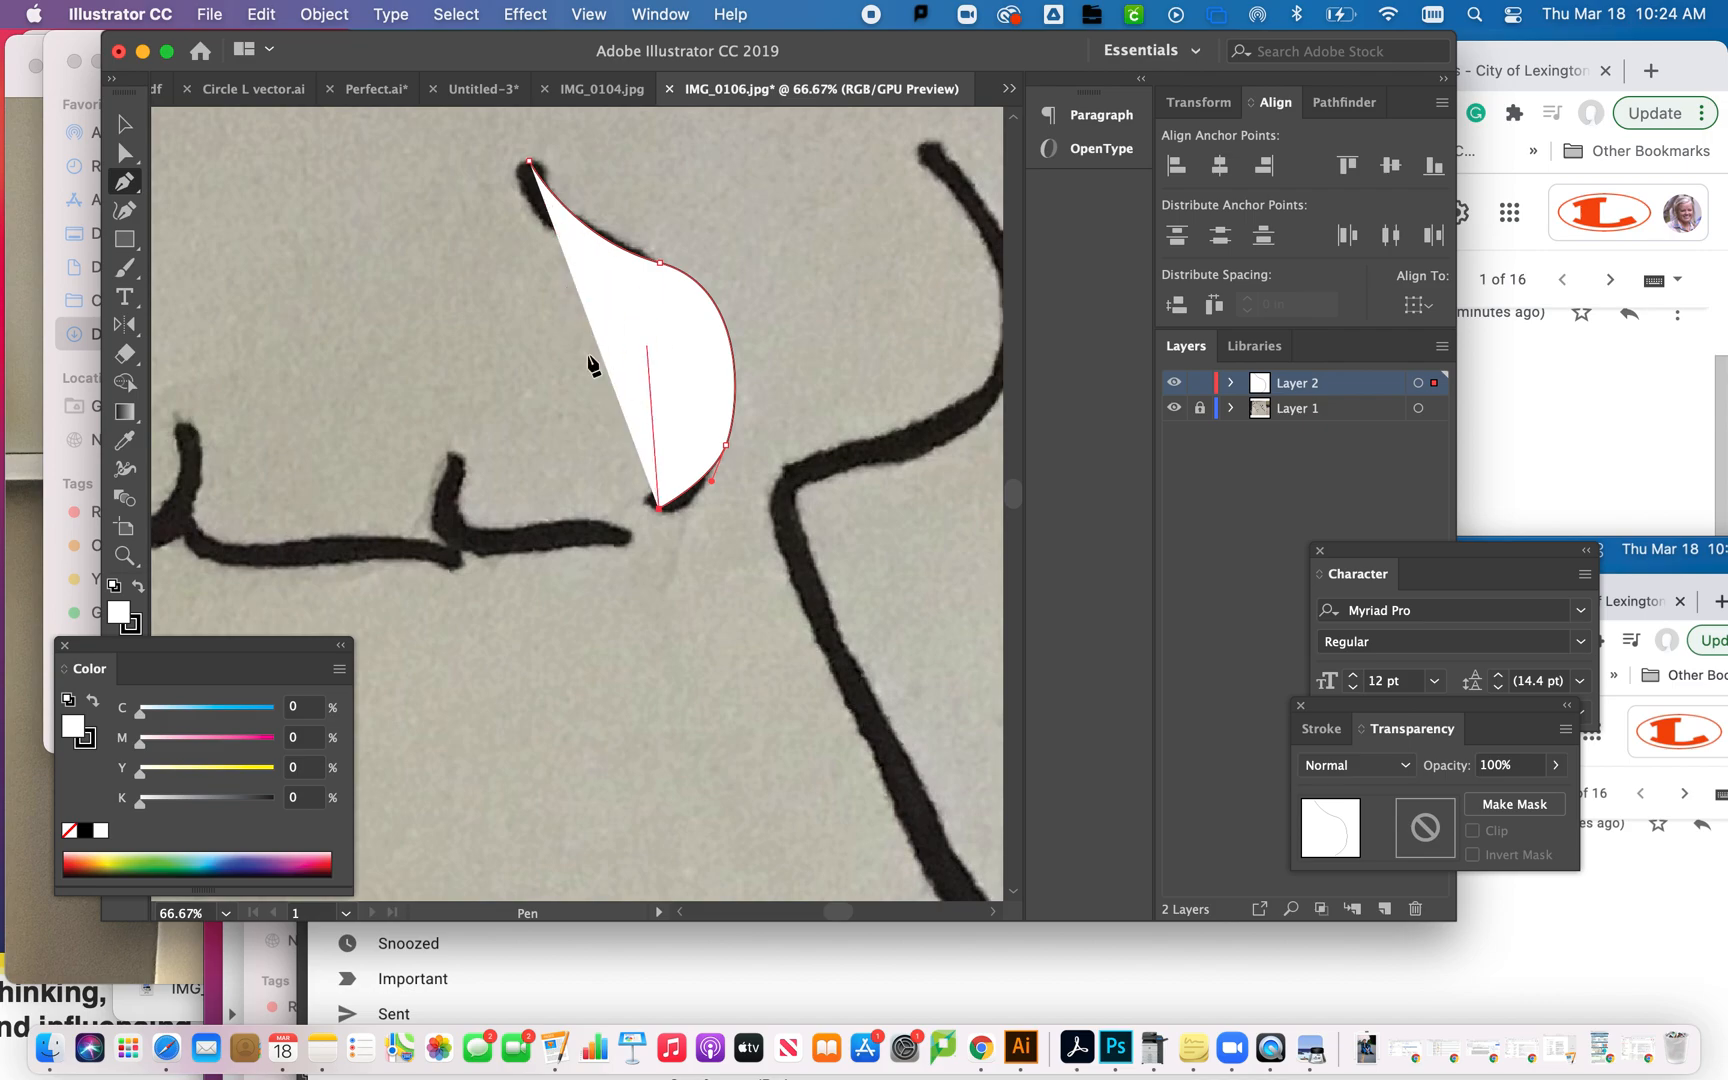
- Set the path's fill to none and trace the stroke's inner edge back to the starting anchor, closing the path
left_click_drag(315, 644, 363, 861)
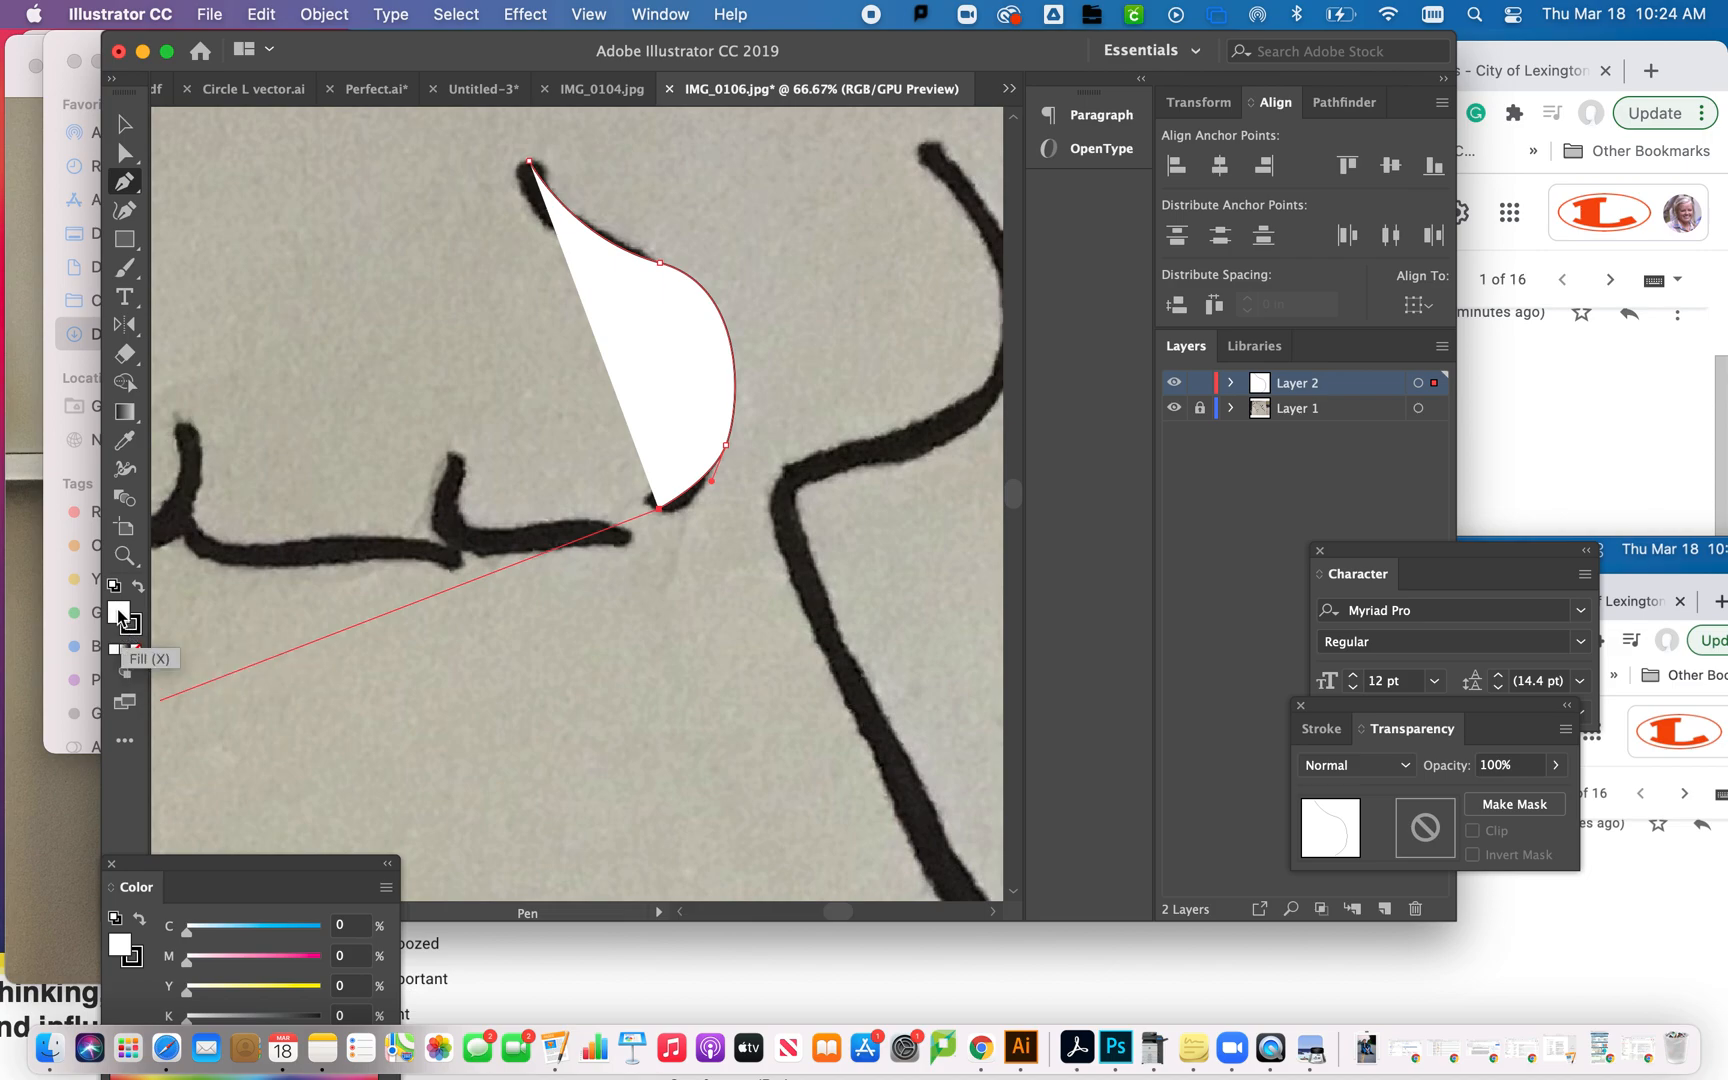
left_click(136, 649)
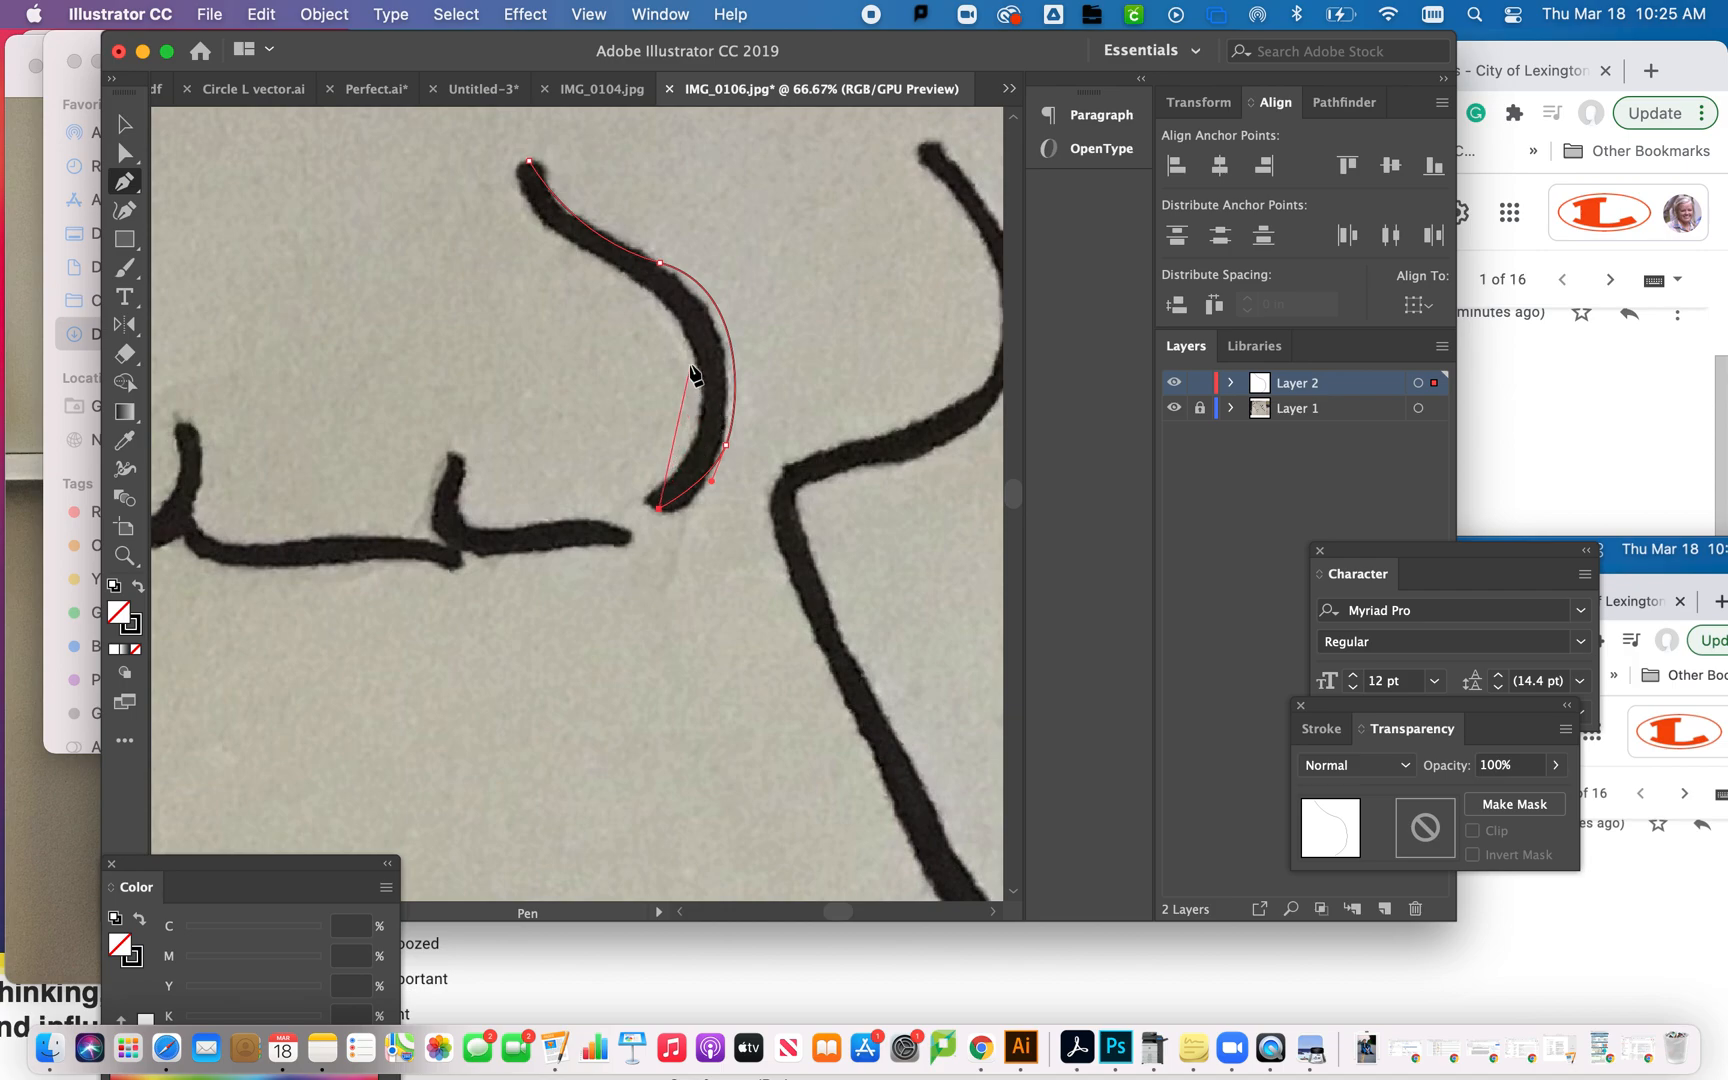
left_click_drag(696, 366, 644, 307)
key("super+z")
left_click_drag(685, 332, 612, 274)
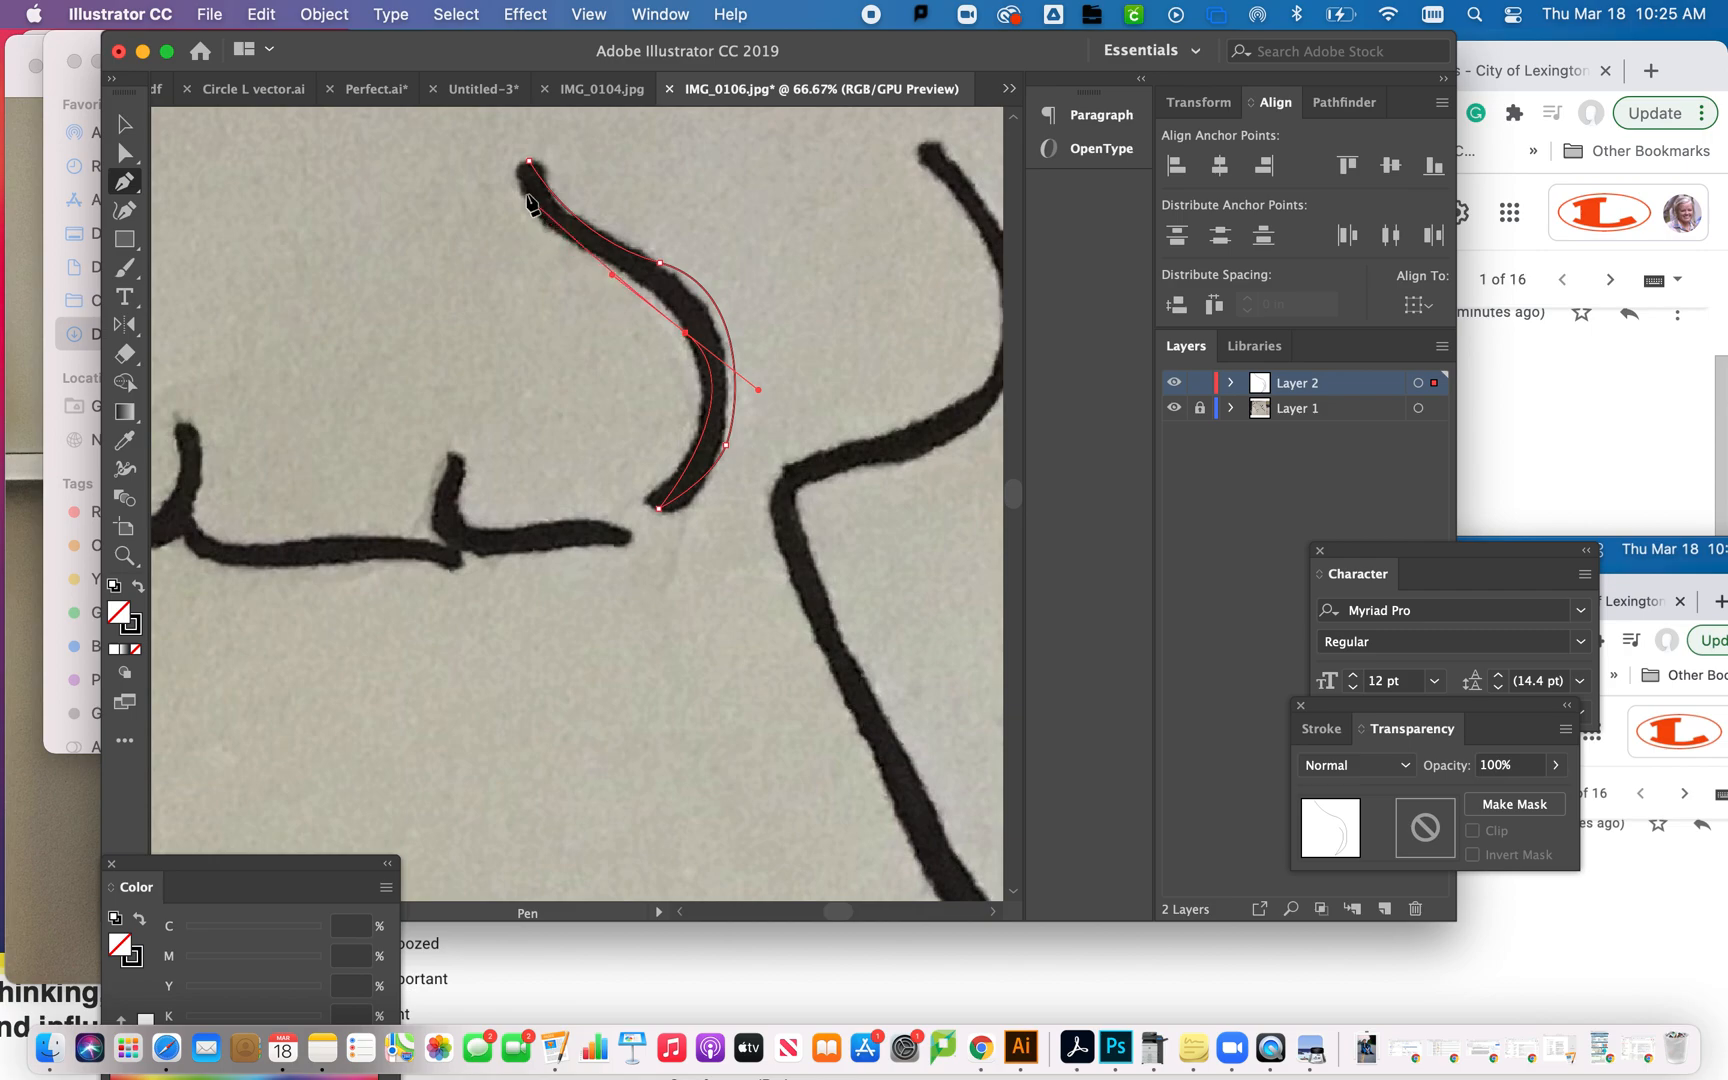
left_click(529, 161)
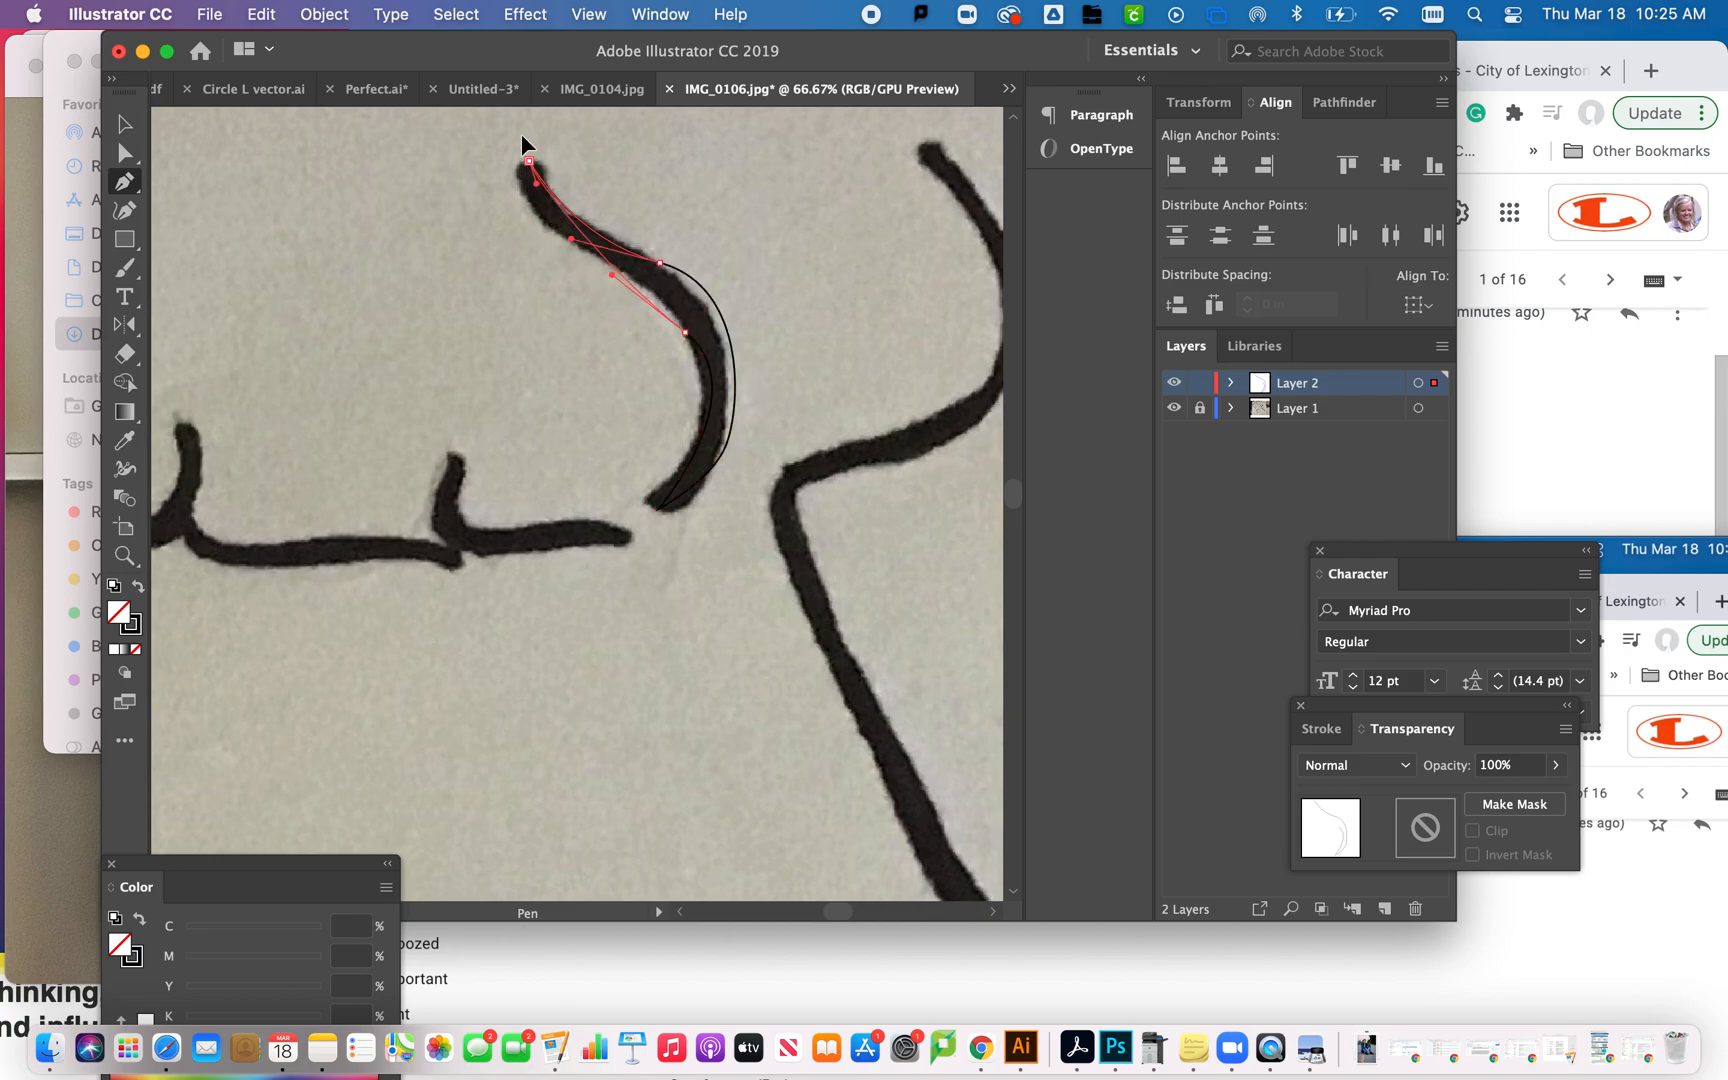
- Swap the closed path's fill and stroke to give it a black fill without an outline, and deselect it
scroll(522, 124, "up", 3)
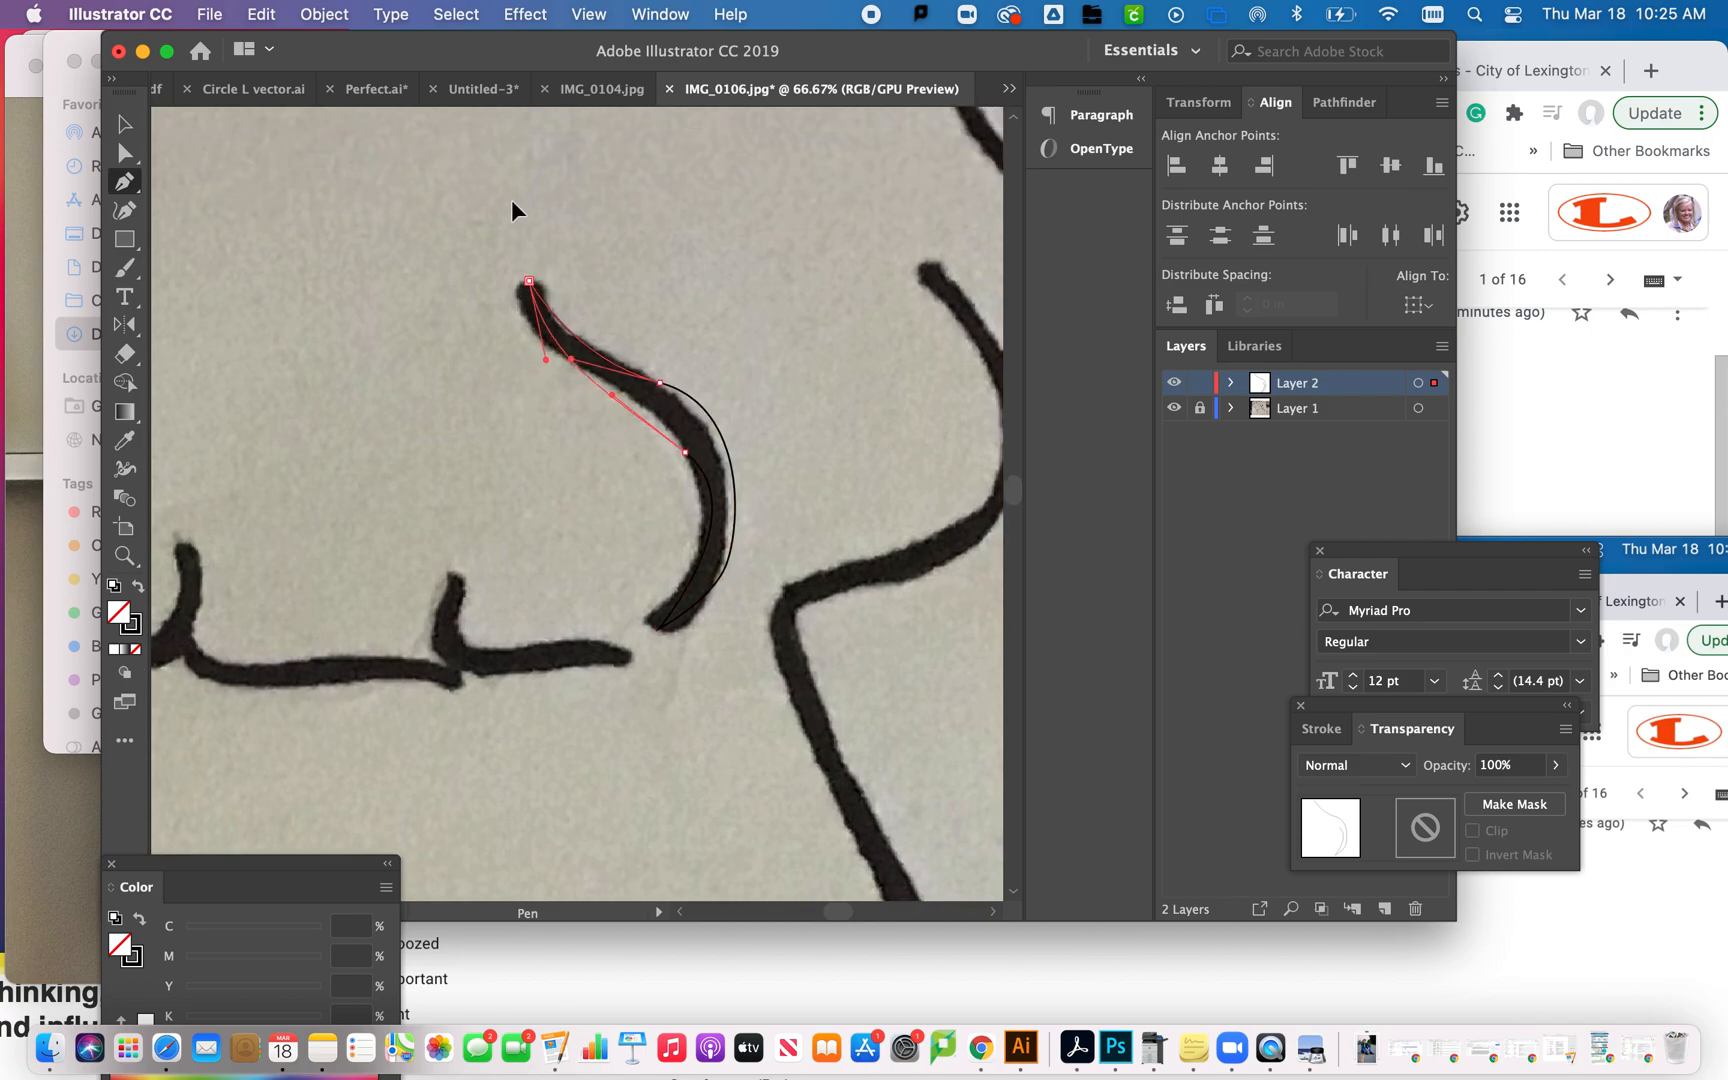
left_click(139, 588)
left_click(128, 128)
left_click(346, 428)
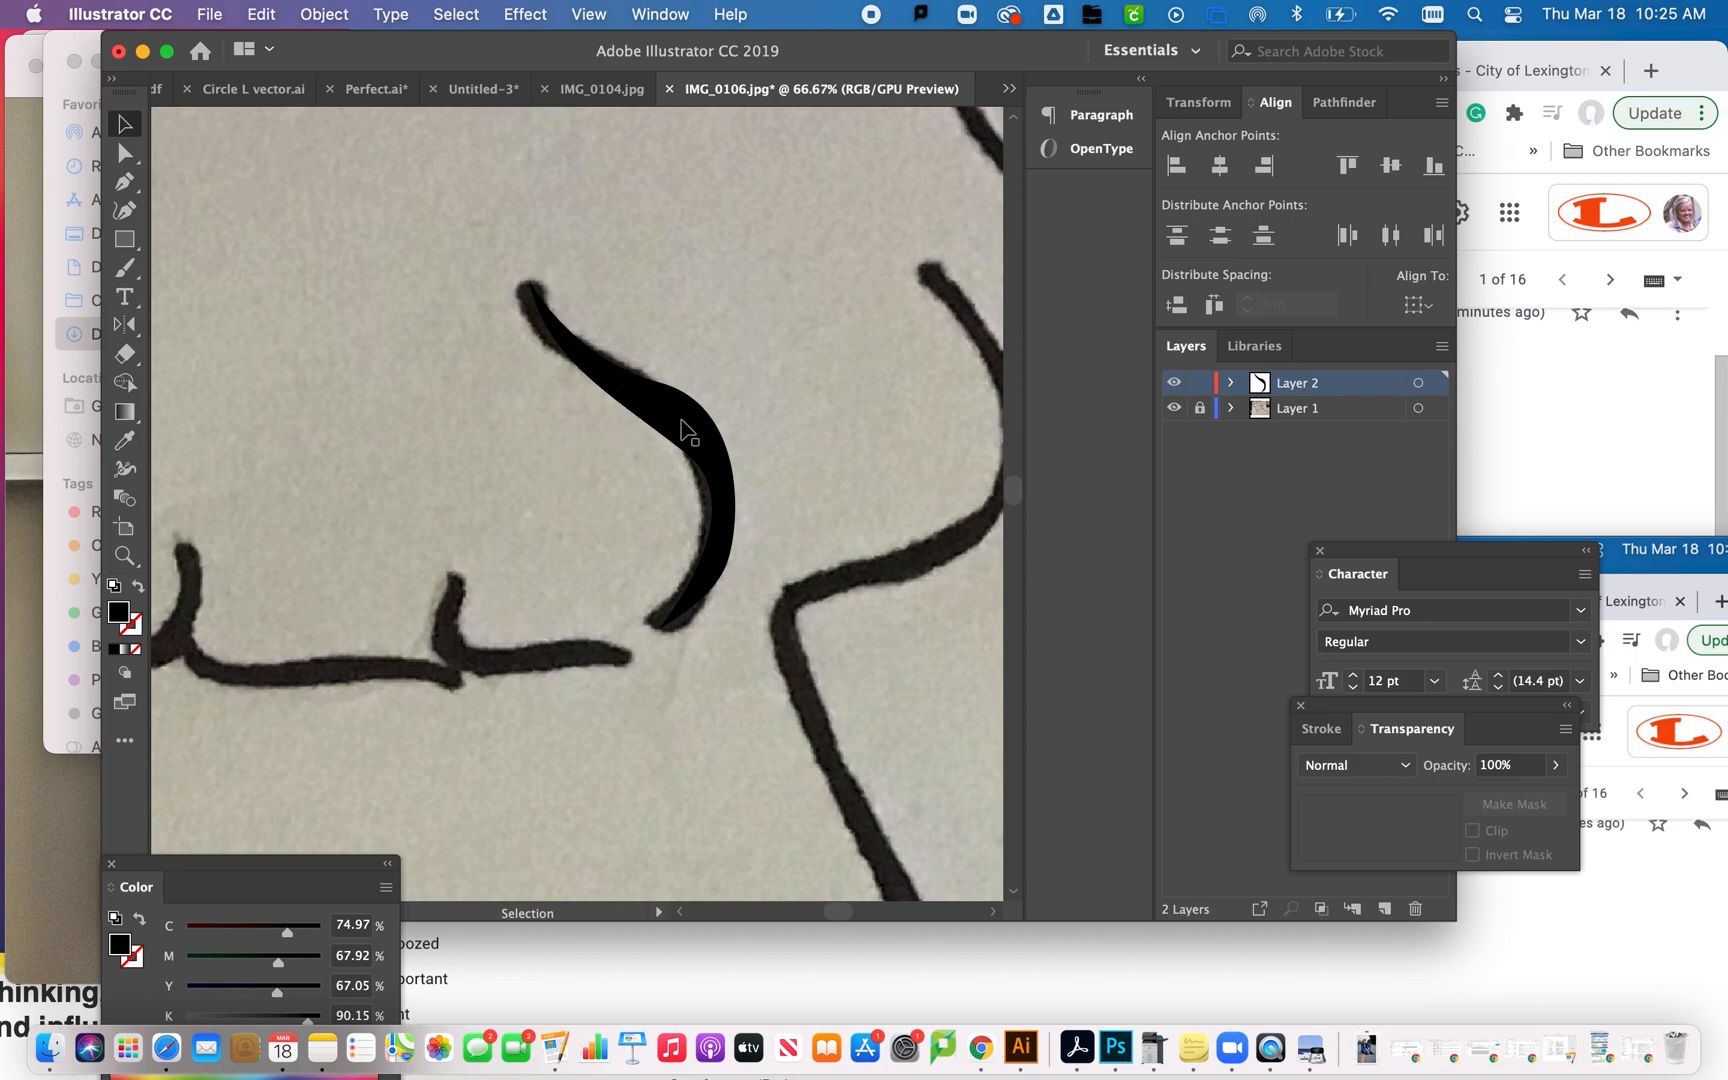
- Hide Layer 1 to check the traced black shape without the photo
left_click(1174, 408)
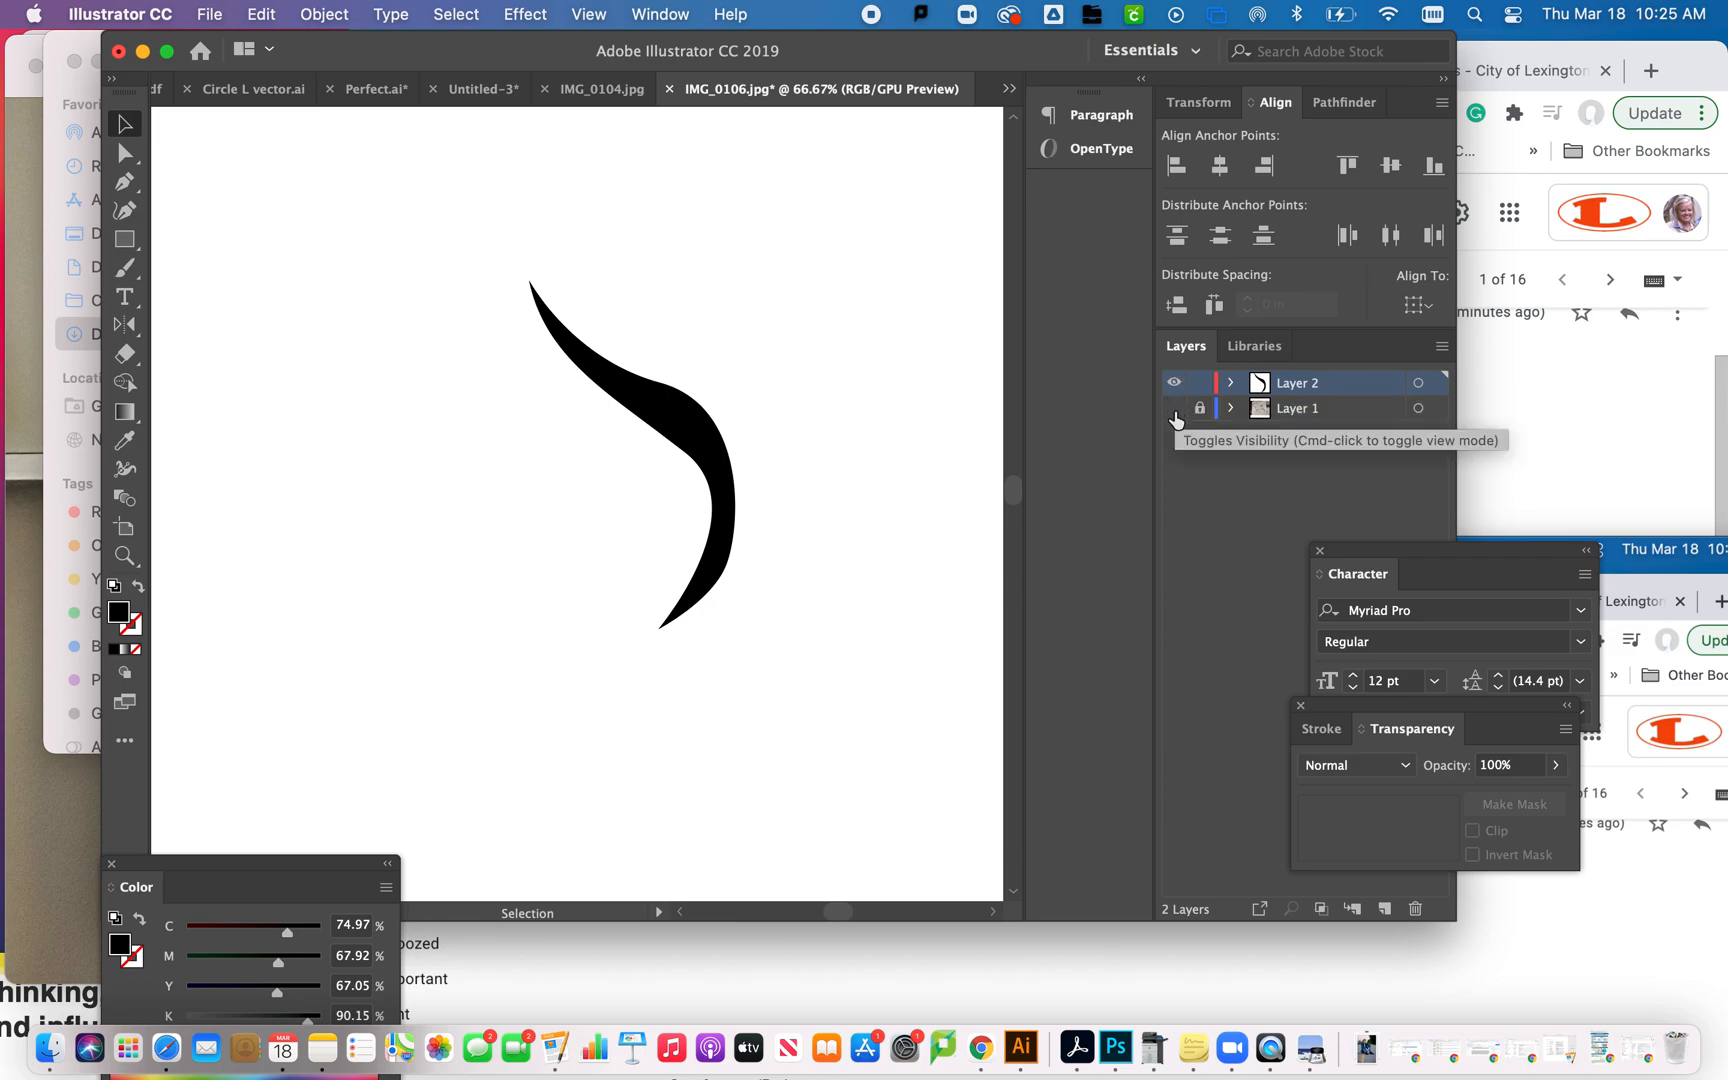
left_click(1175, 410)
left_click(1175, 410)
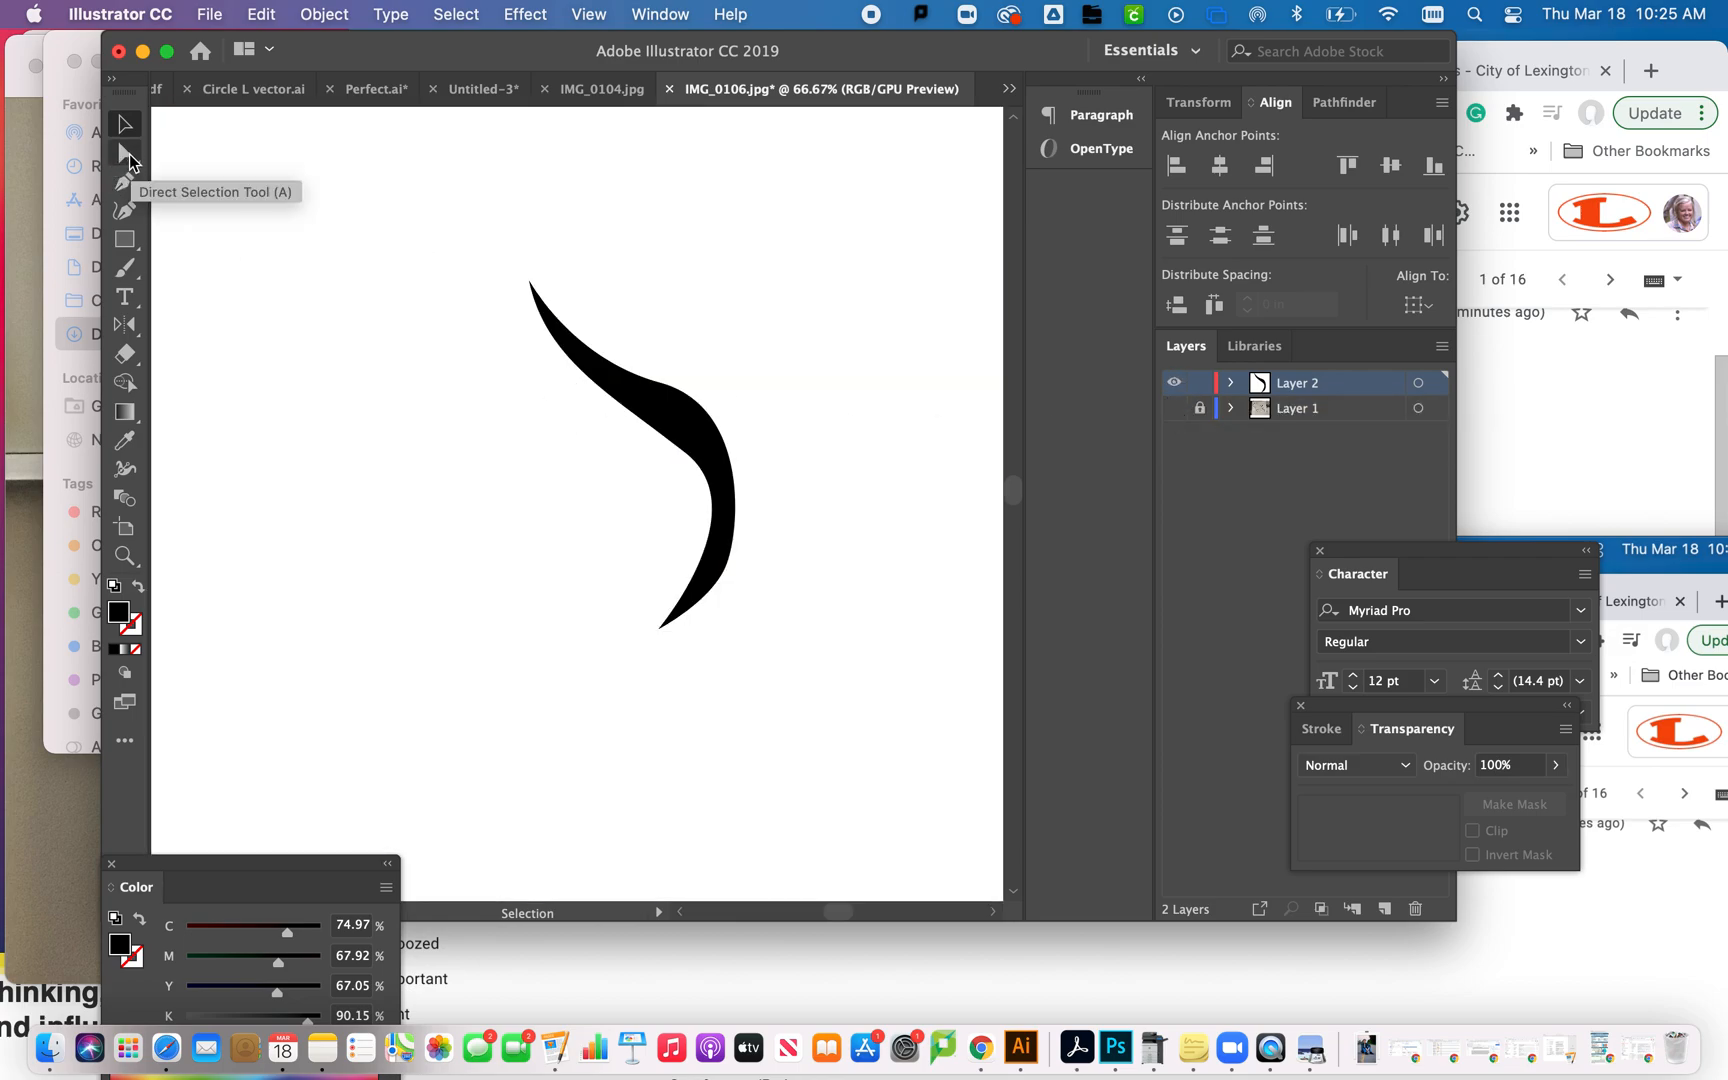
- Reshape the traced stroke with Direct Selection, moving the inner bend's anchor and handle and the lower outer anchor to thicken the curve
left_click(128, 156)
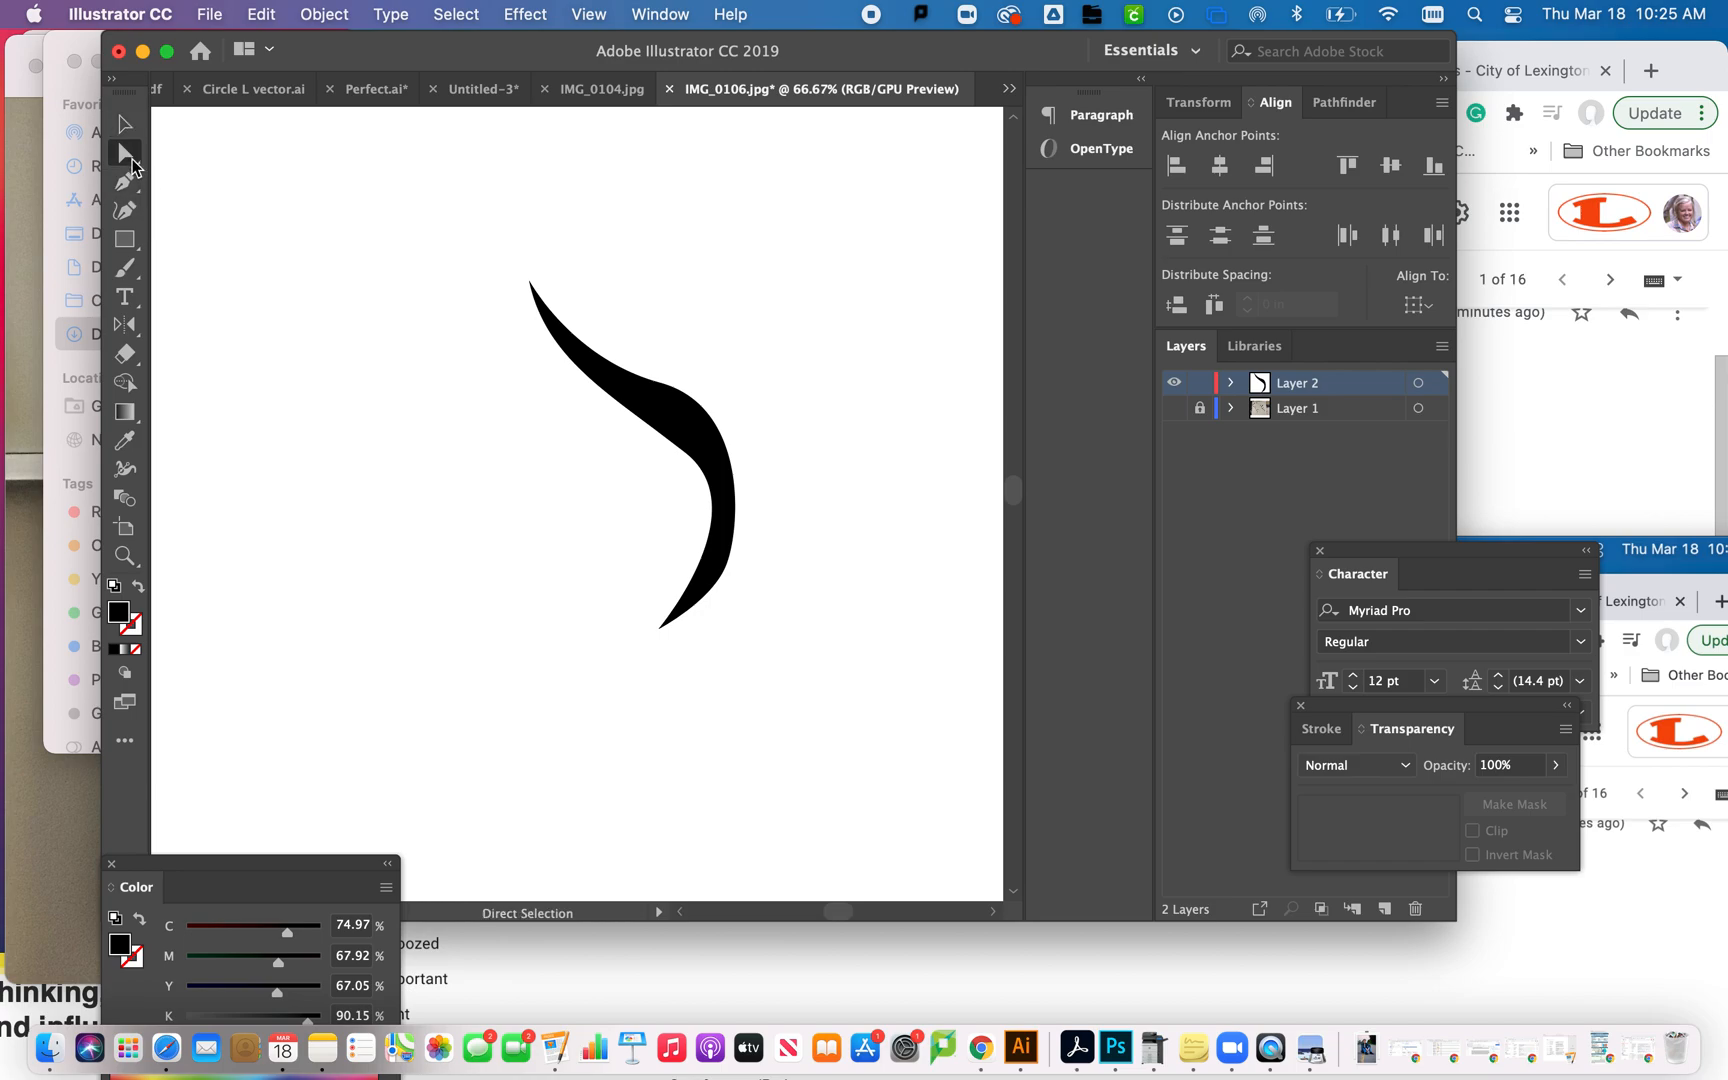
left_click(695, 414)
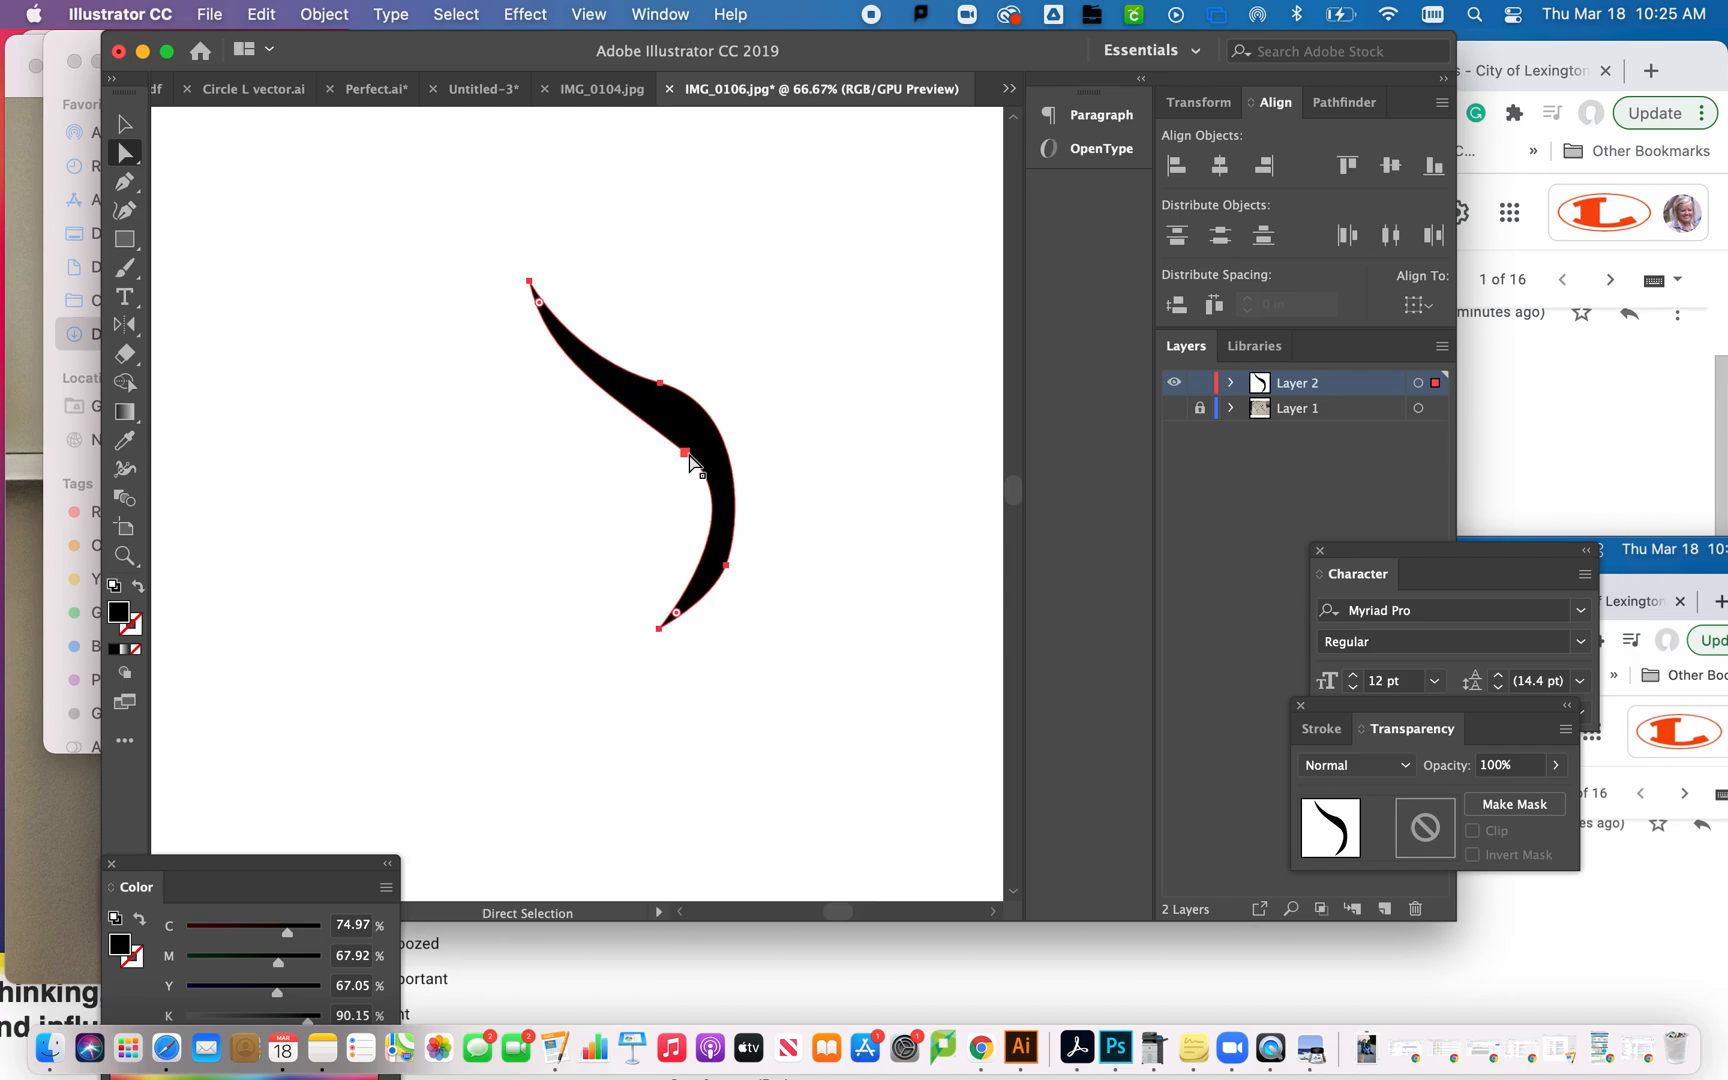
left_click(686, 453)
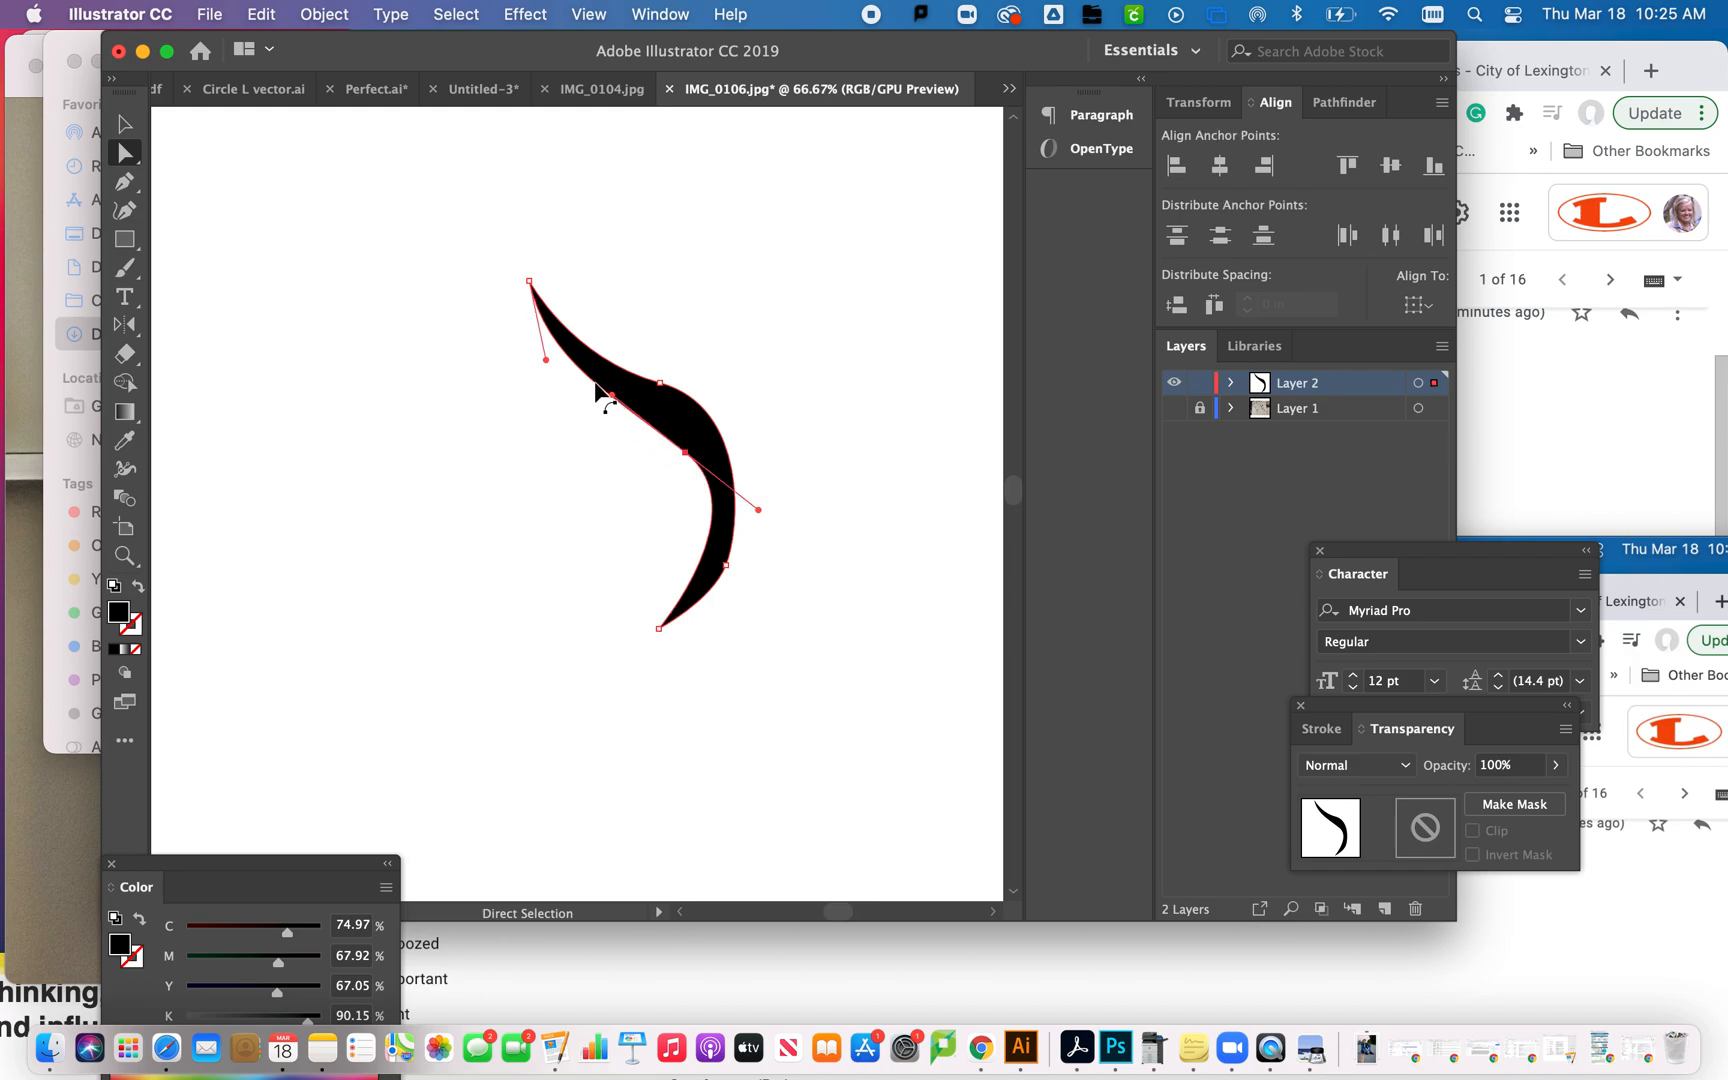
left_click_drag(610, 396, 602, 405)
left_click_drag(686, 452, 674, 434)
left_click(726, 567)
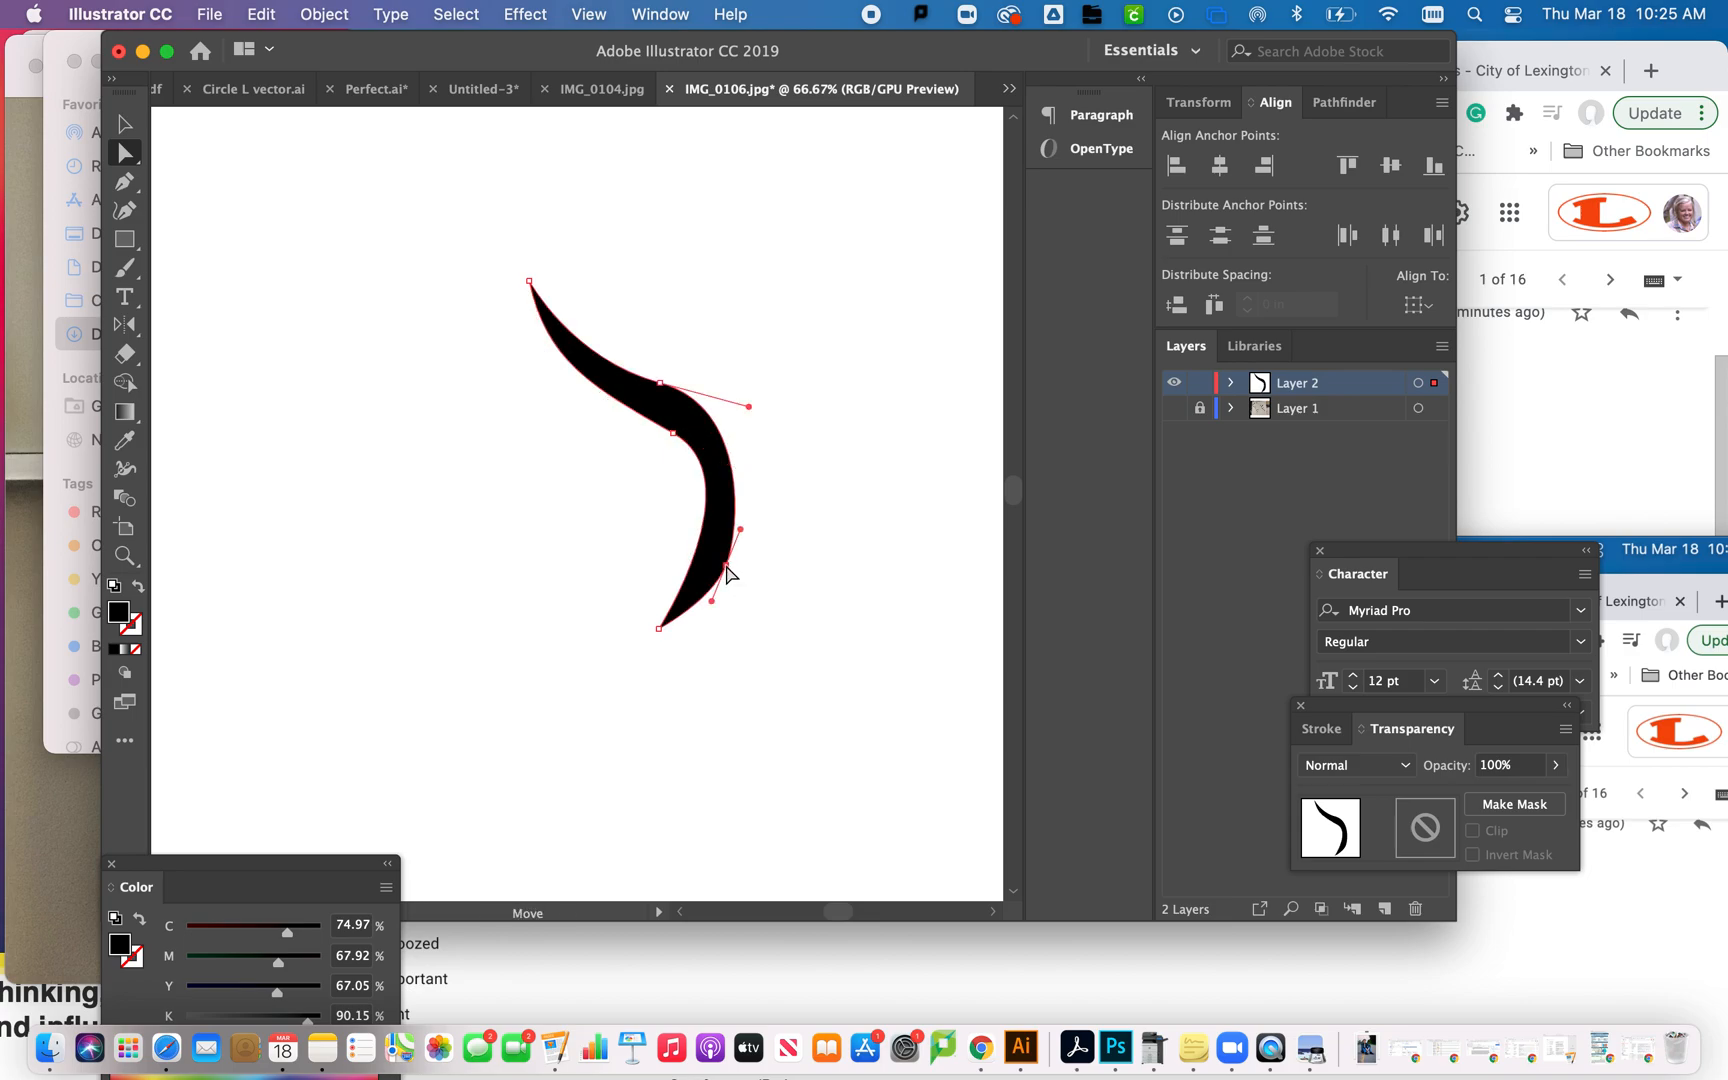
left_click_drag(726, 567, 733, 549)
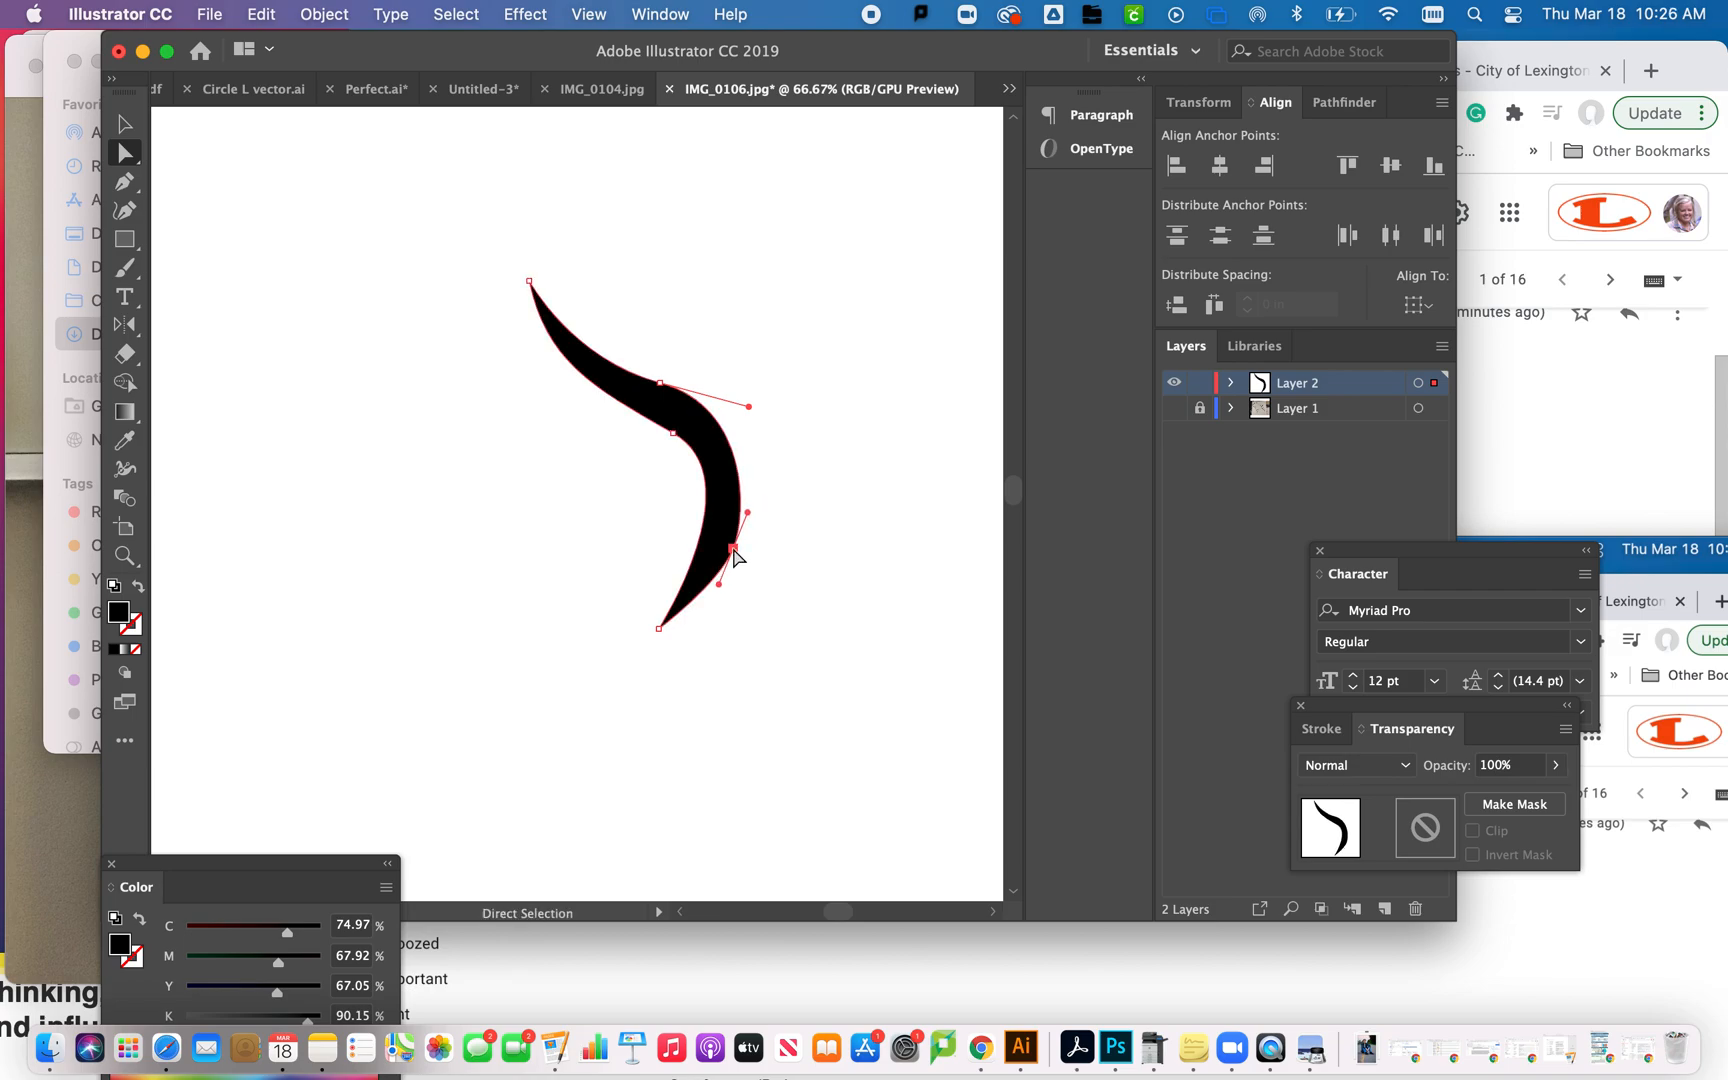
left_click(595, 512)
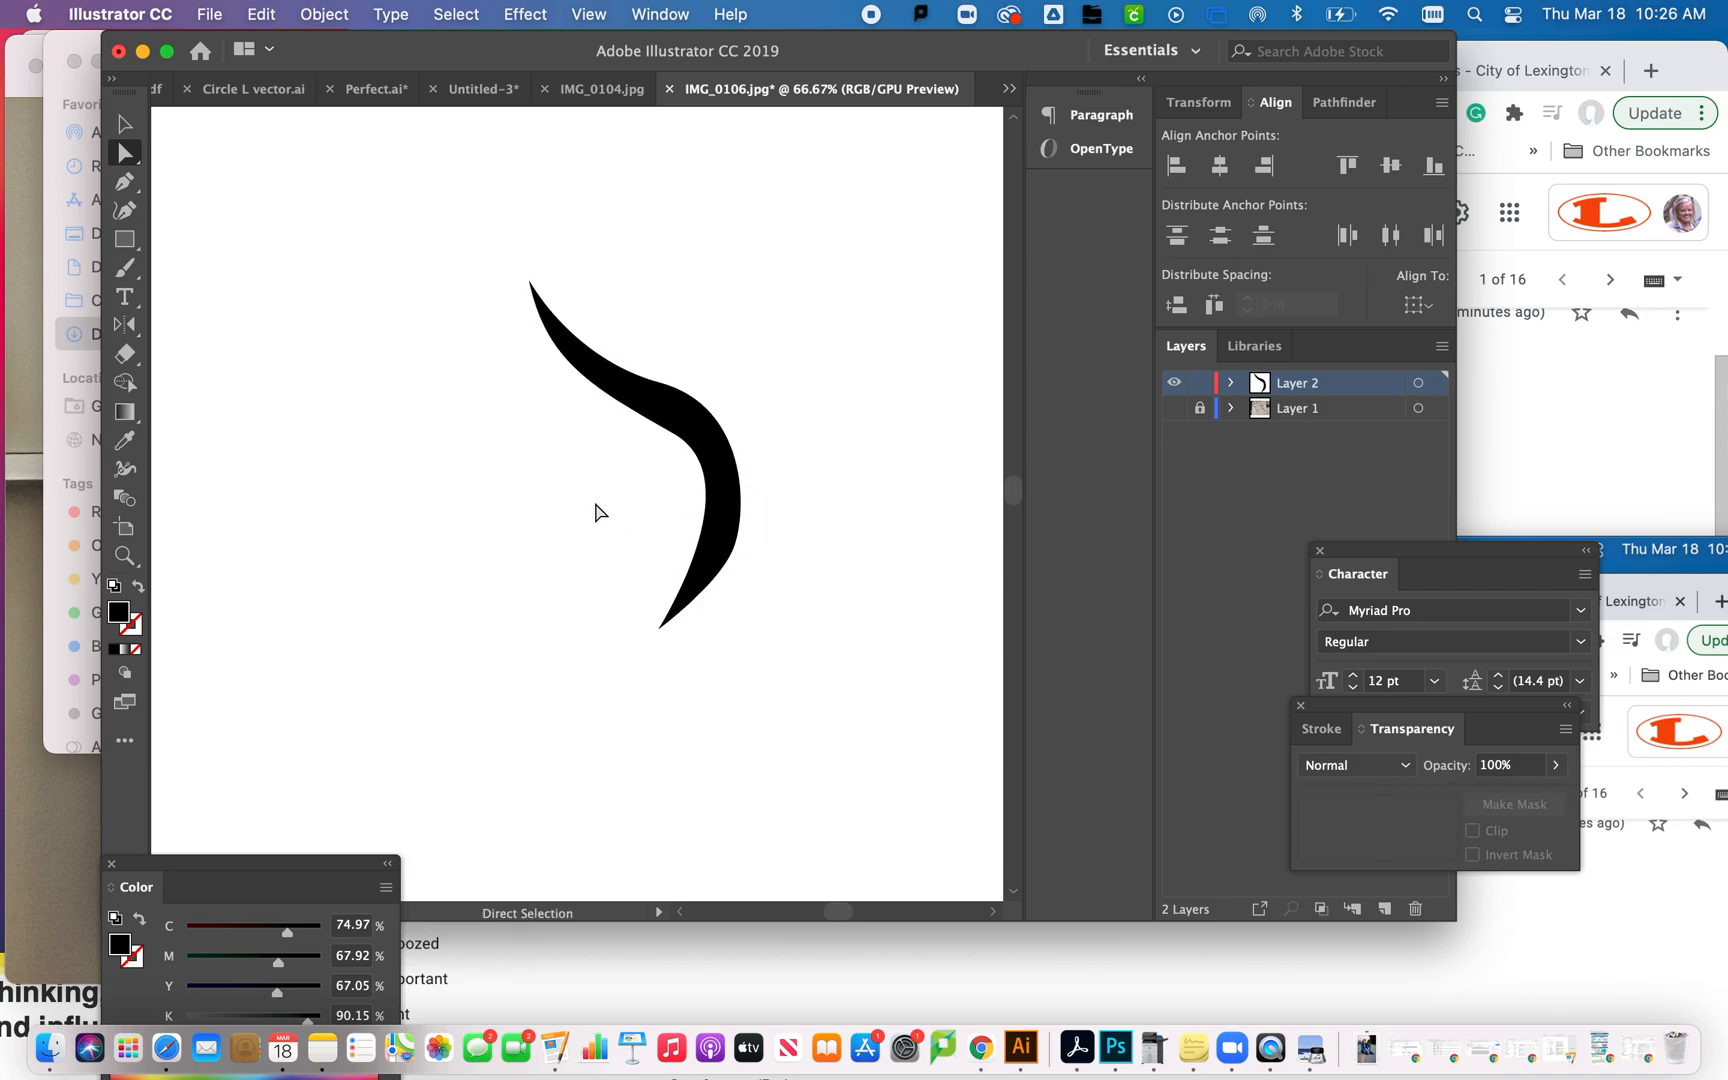
- Select the traced stroke, show Layer 1 behind it again, and activate the Pen tool with the stroke enlarged
left_click(674, 405)
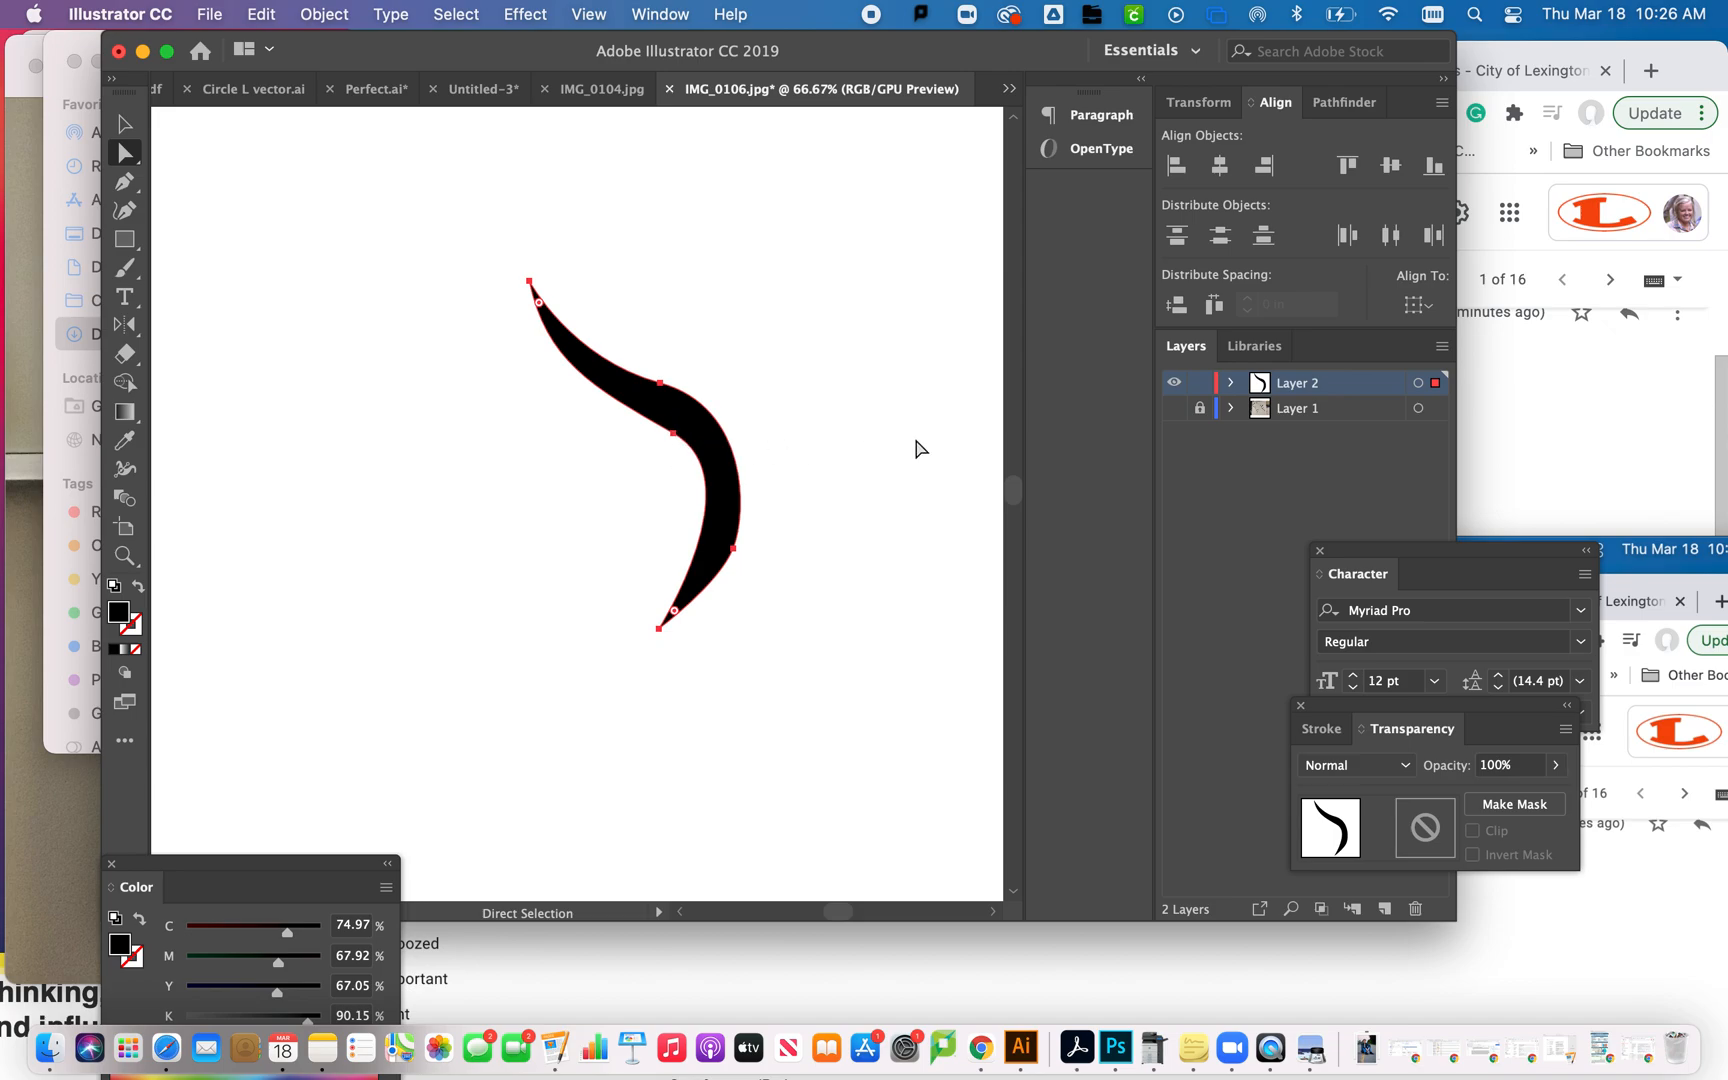
left_click(1174, 408)
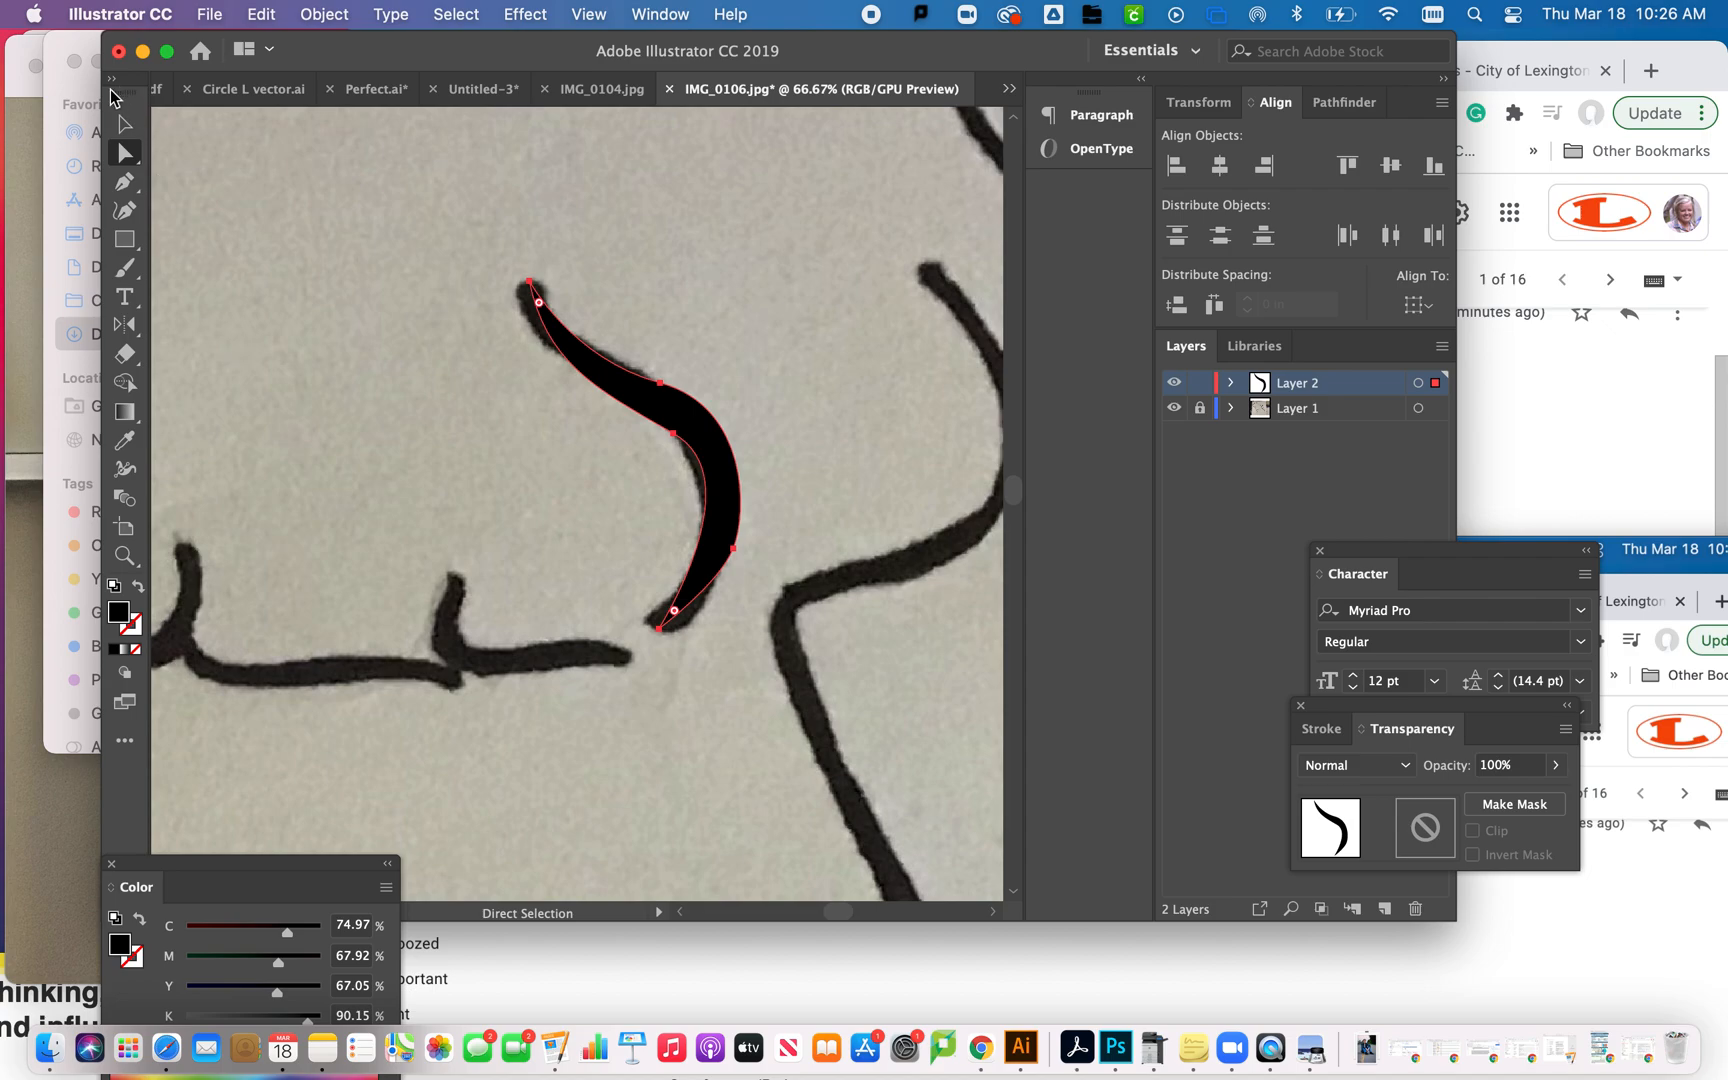
left_click(124, 181)
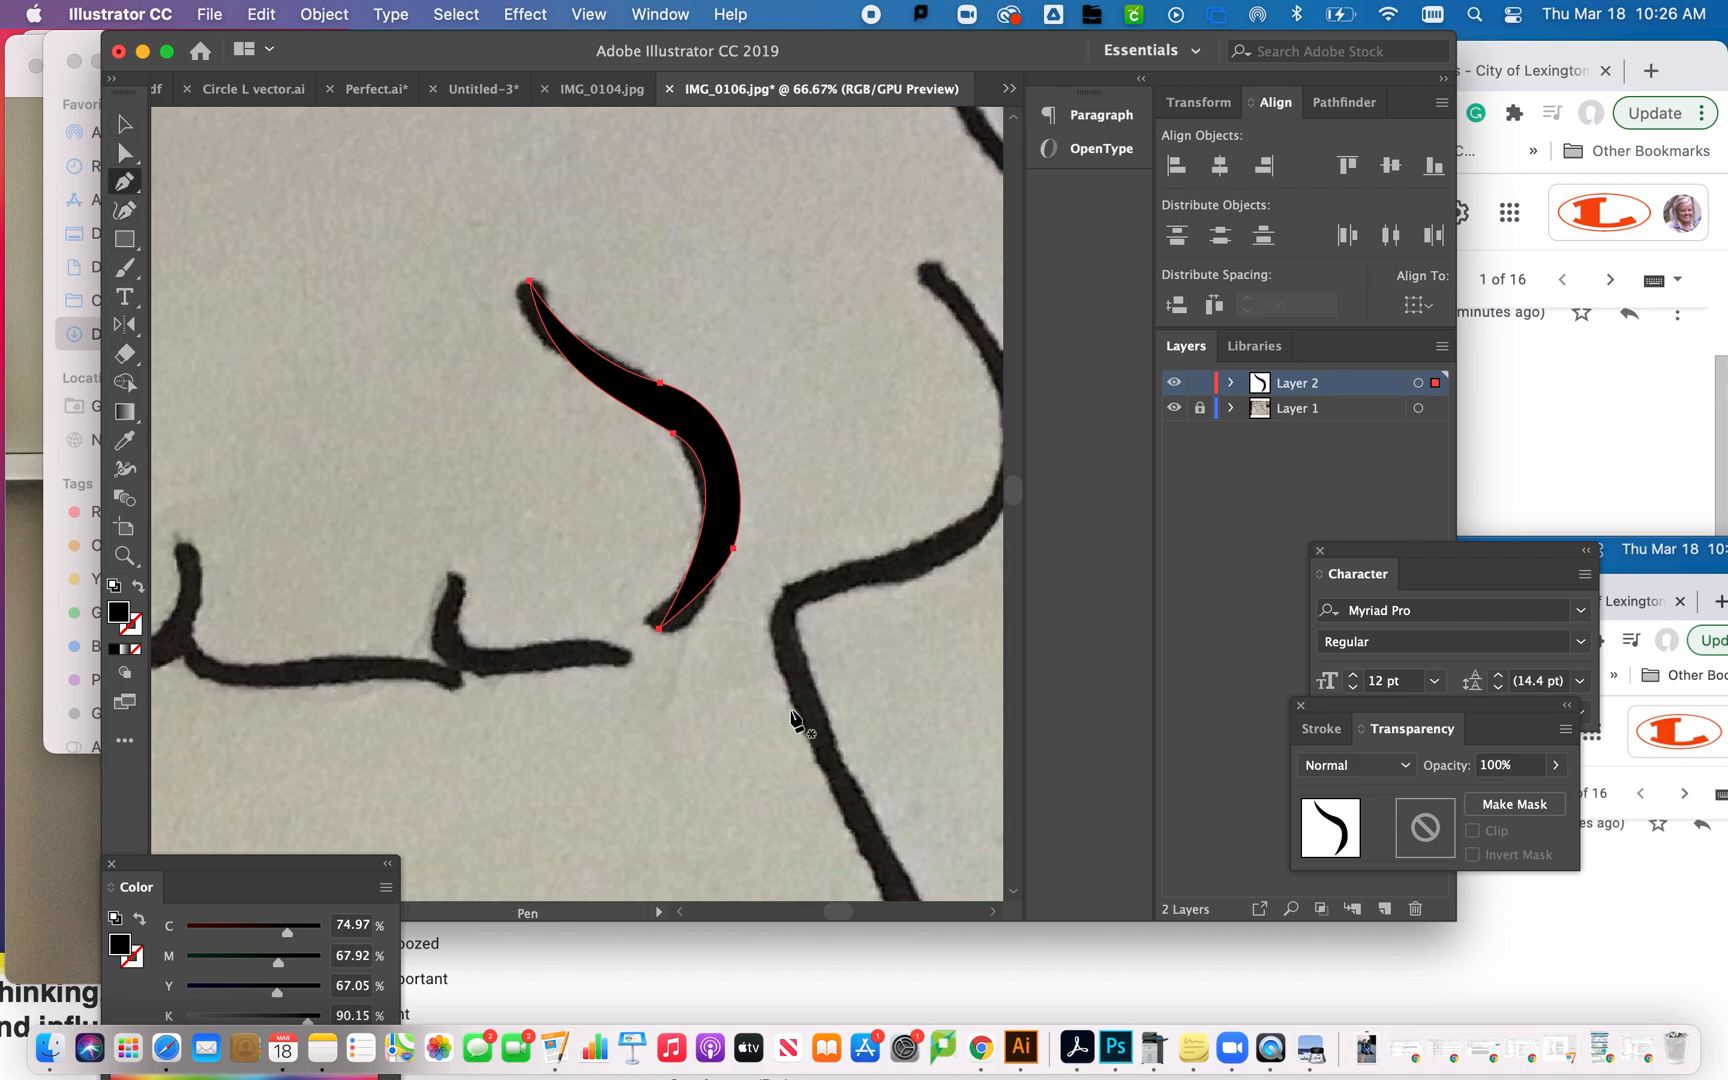
key("super+minus")
key("super+minus")
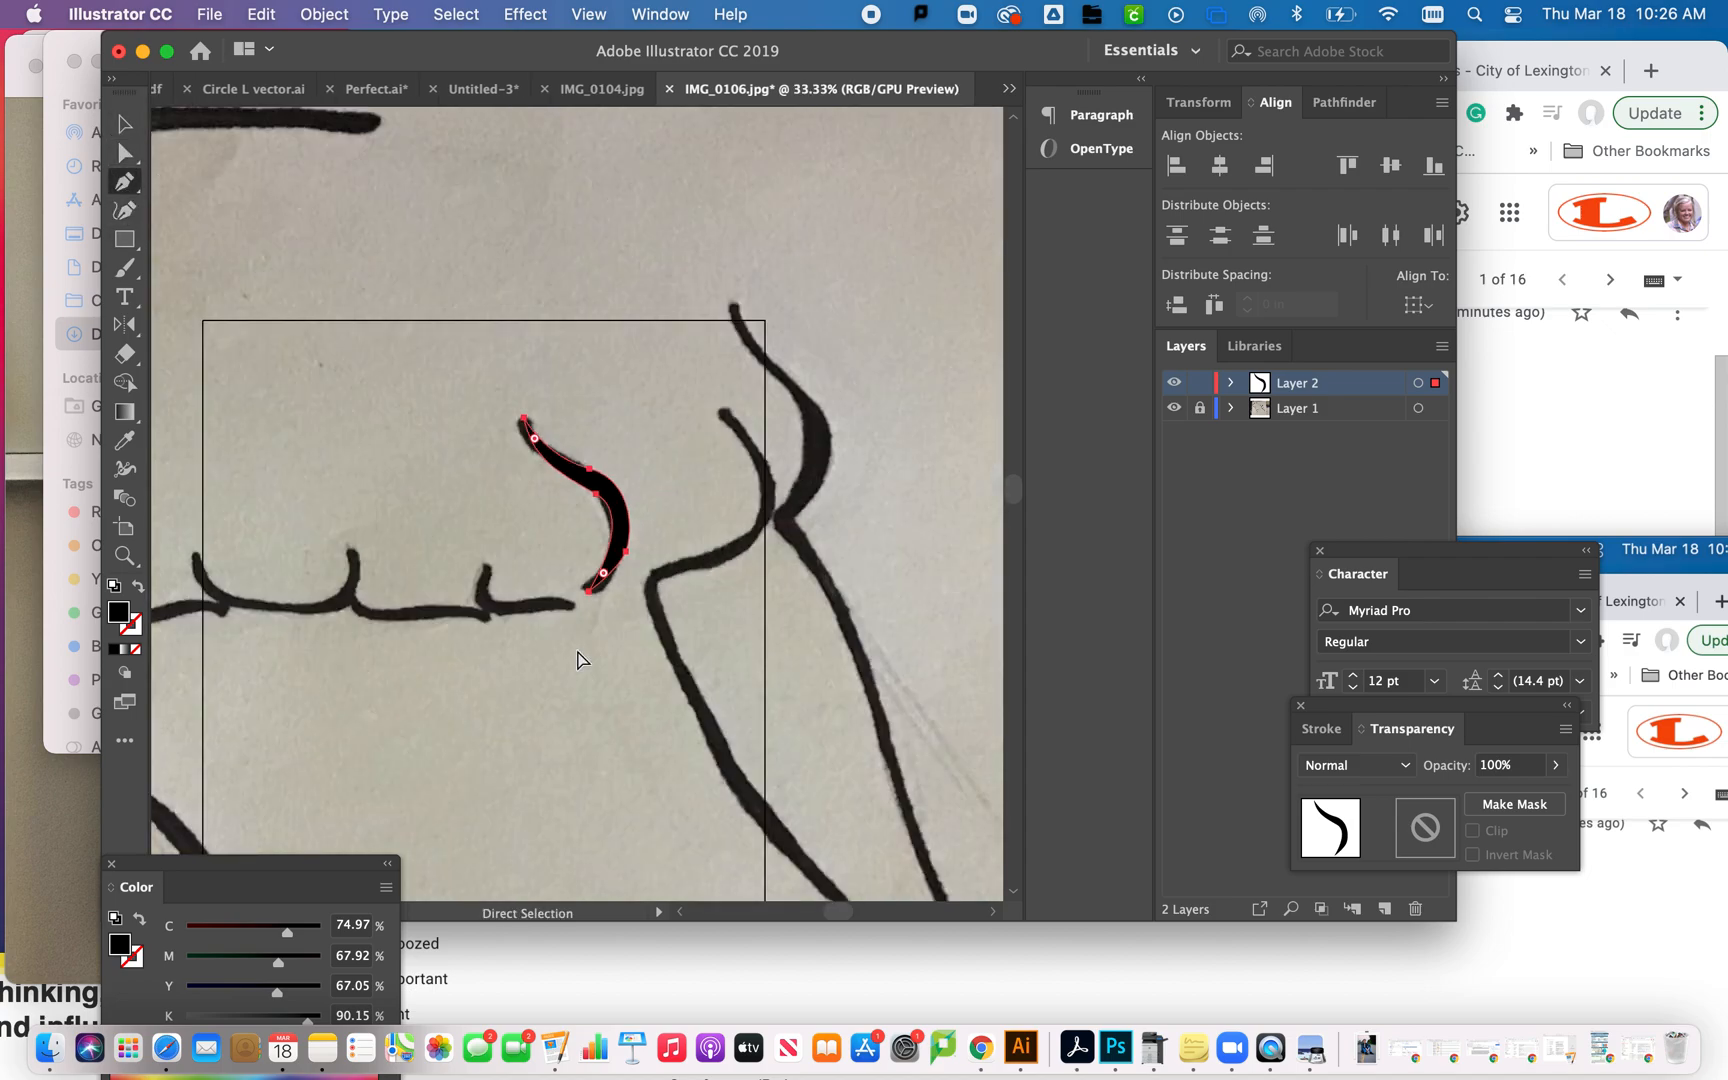
key("super+equal")
key("super+equal")
key("super+equal")
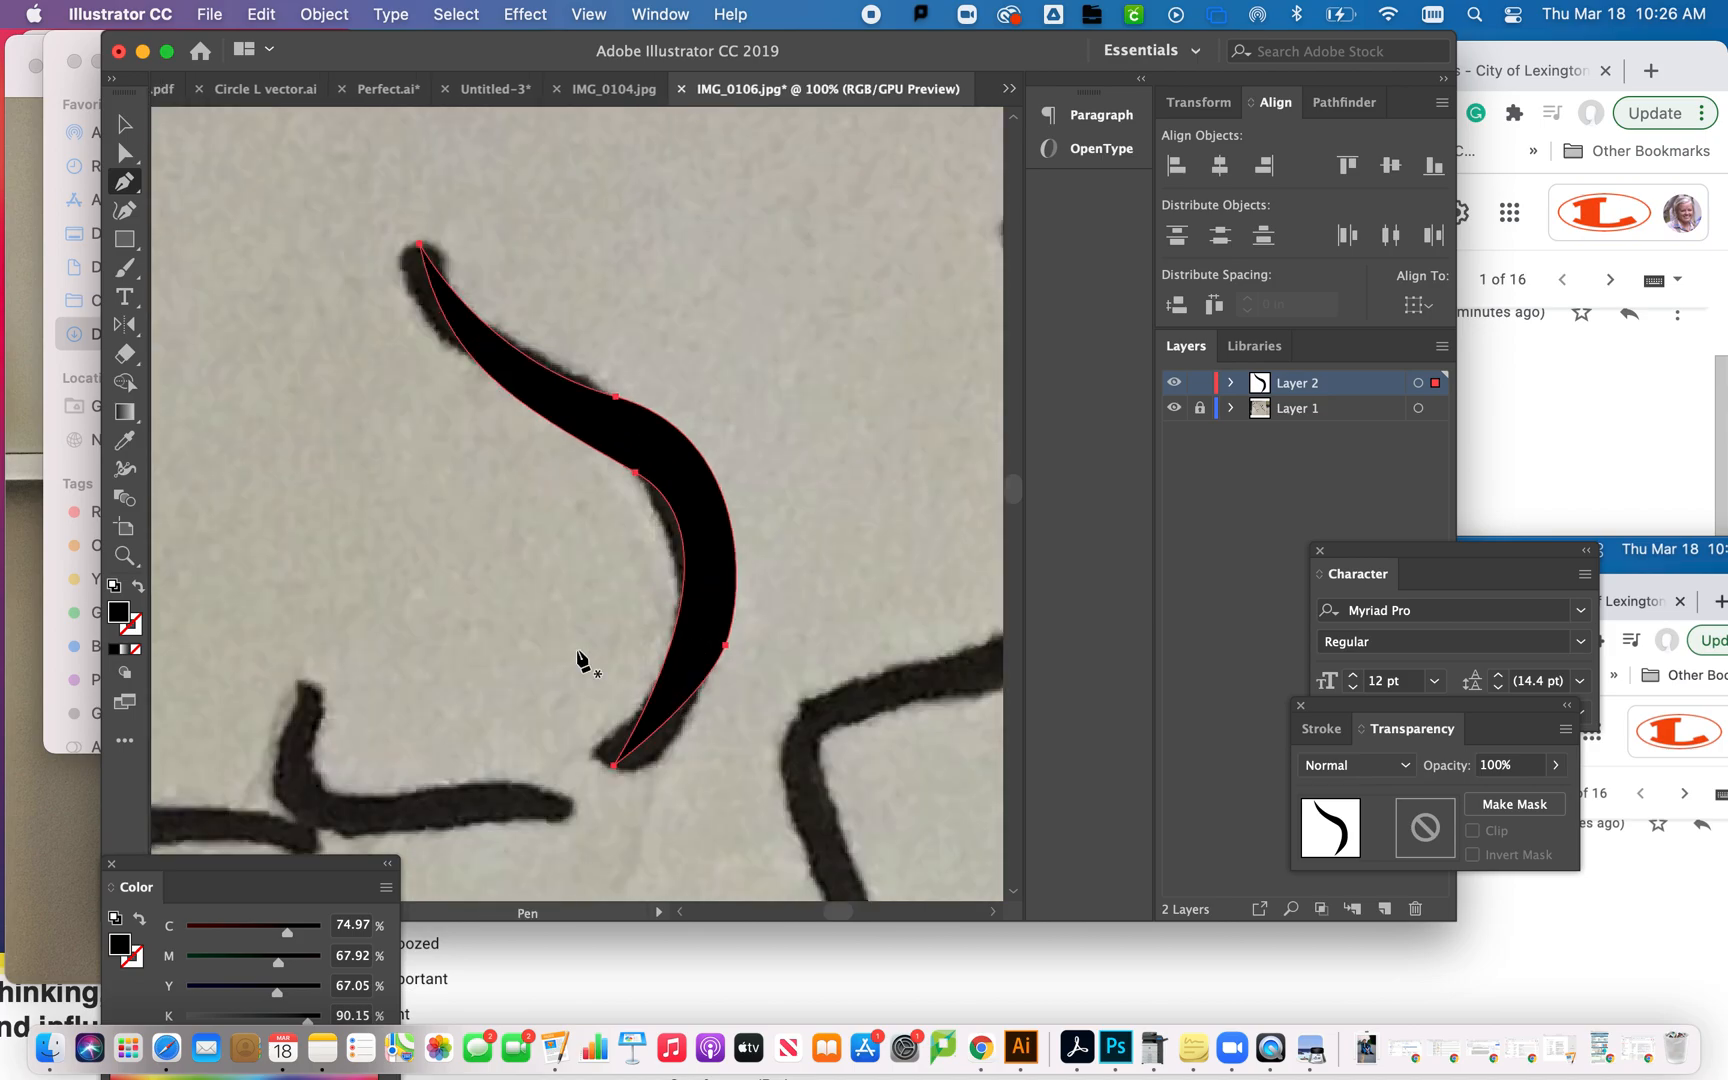
- Trace the outer edge of the long right-hand tentacle from its upper tip to the notch with Pen curves, and swap fill and stroke
scroll(748, 417, "right", 3)
scroll(748, 417, "up", 2)
scroll(745, 420, "right", 1)
scroll(745, 420, "up", 1)
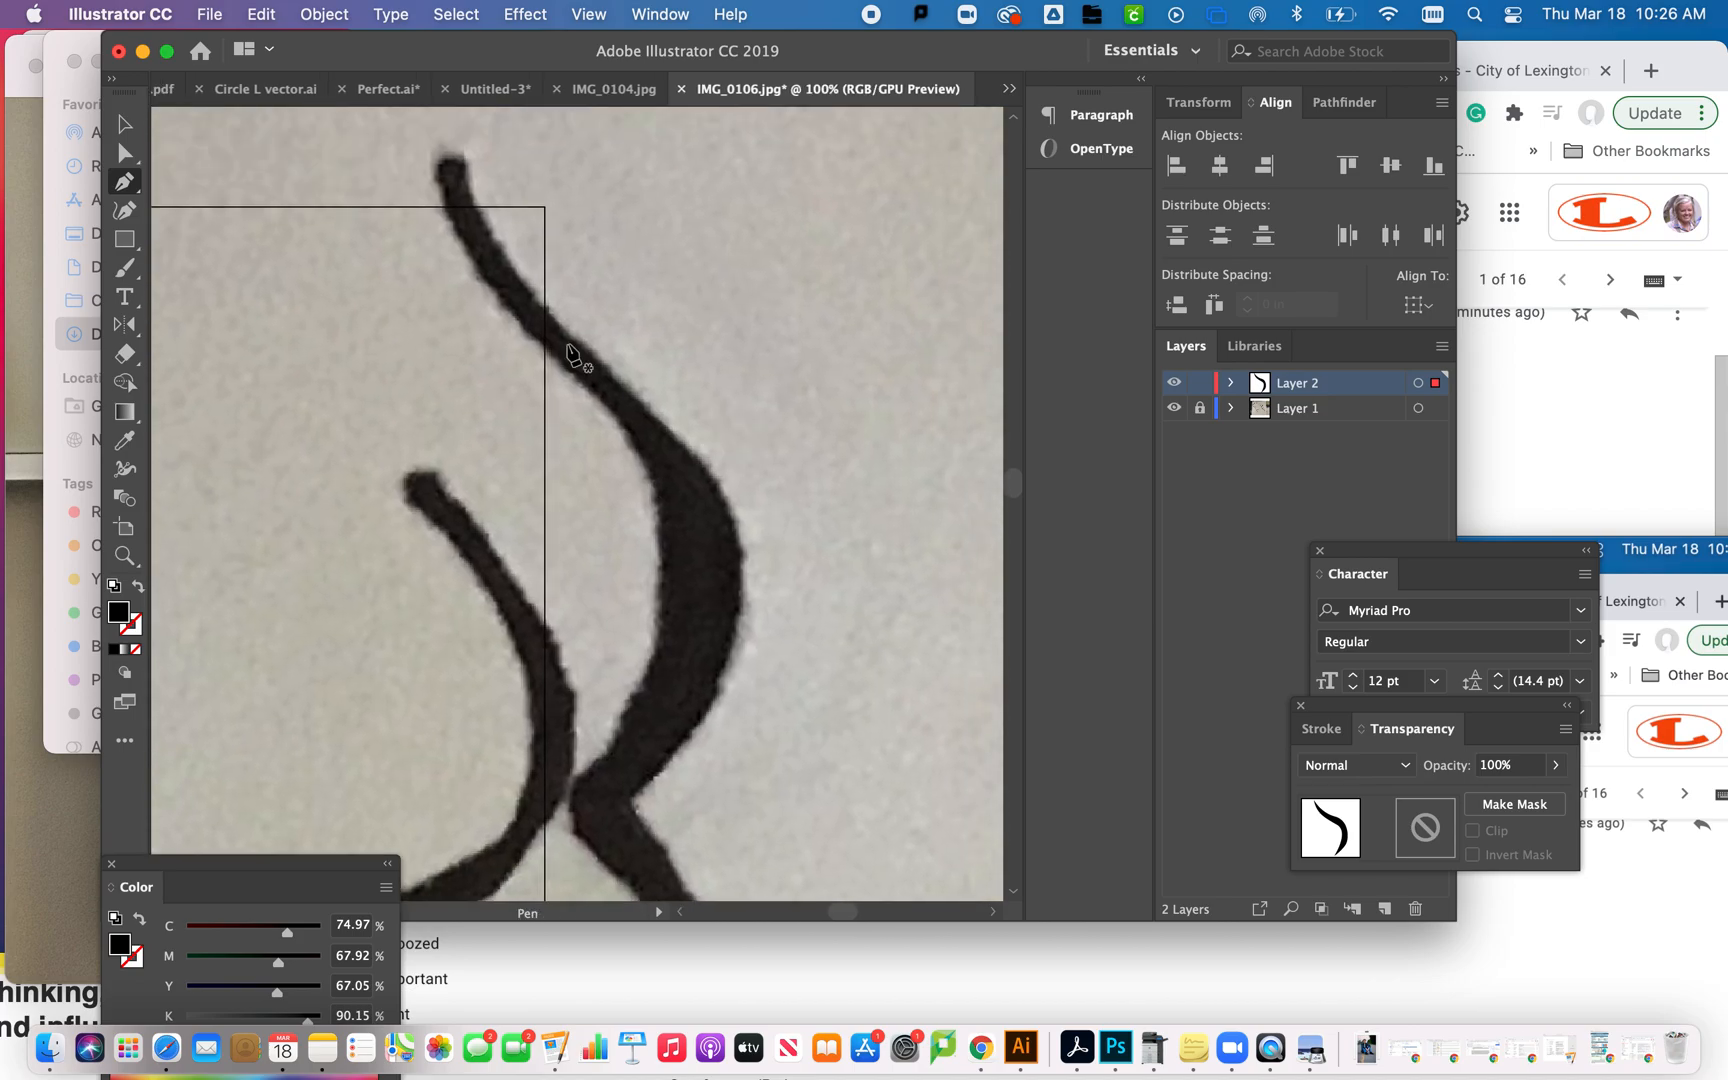
left_click(451, 162)
left_click_drag(696, 461, 876, 620)
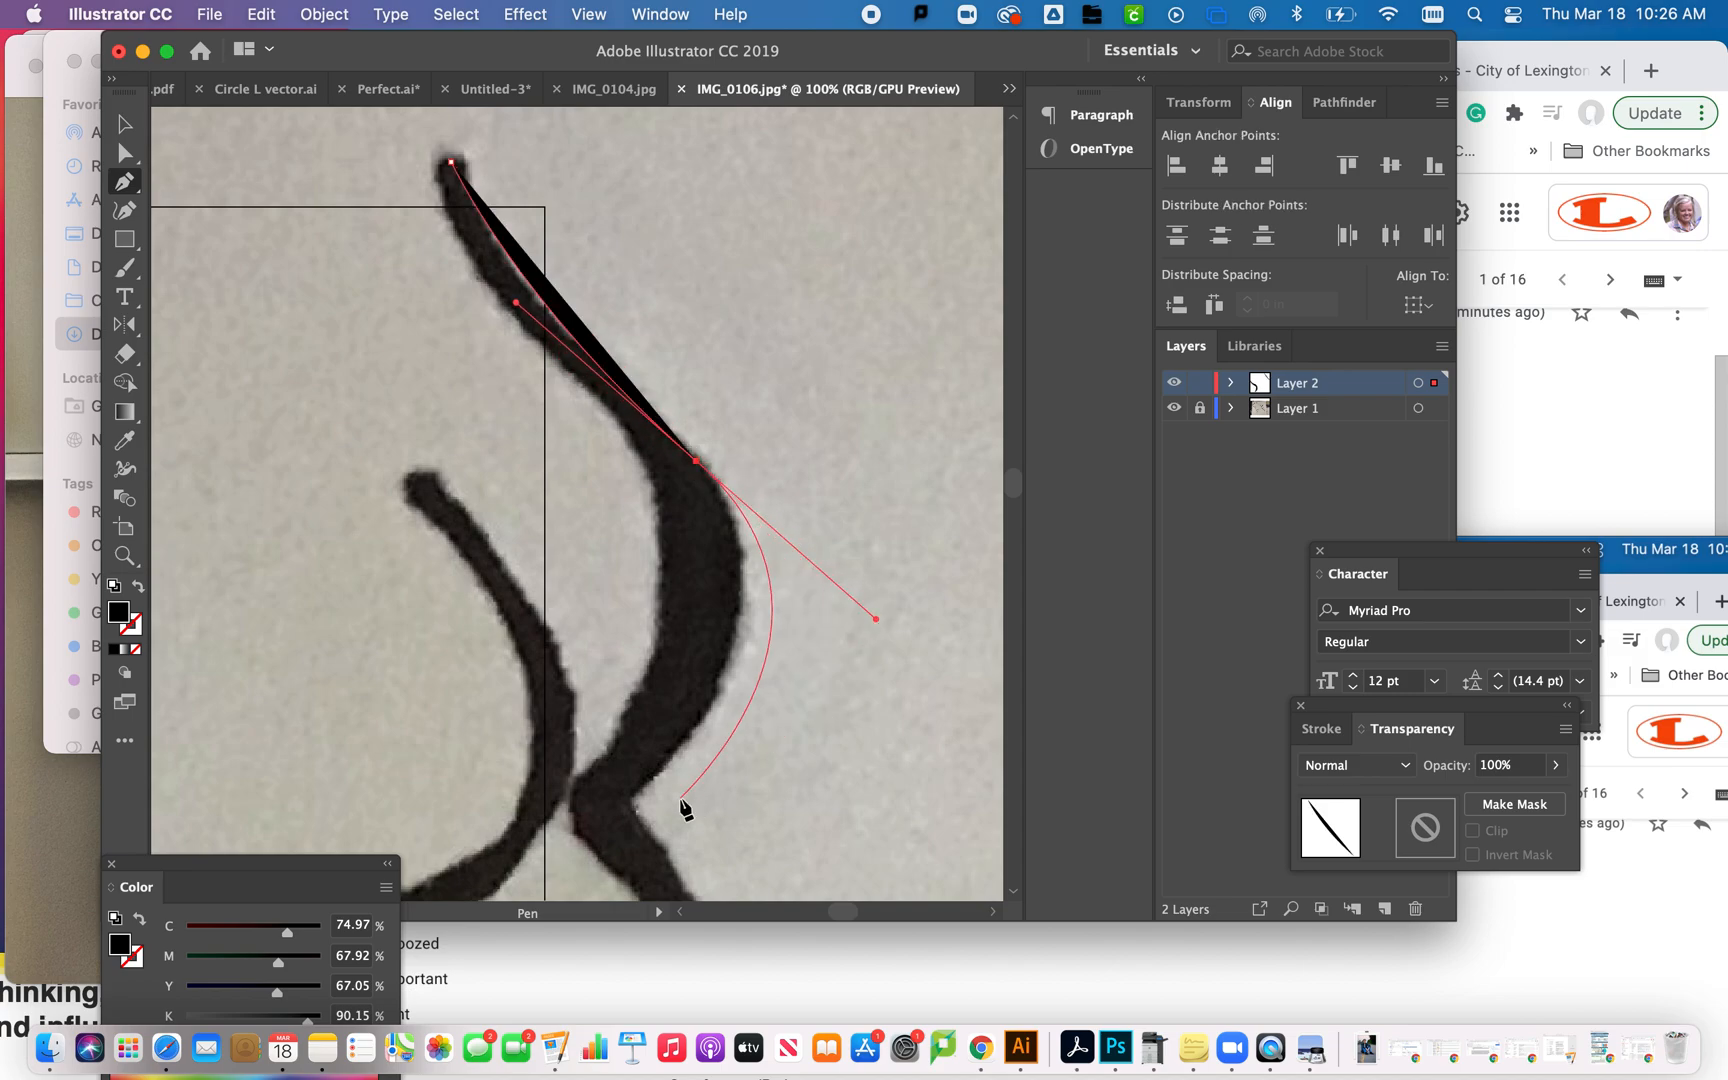
left_click(626, 805)
left_click_drag(626, 806, 252, 630)
left_click(140, 589)
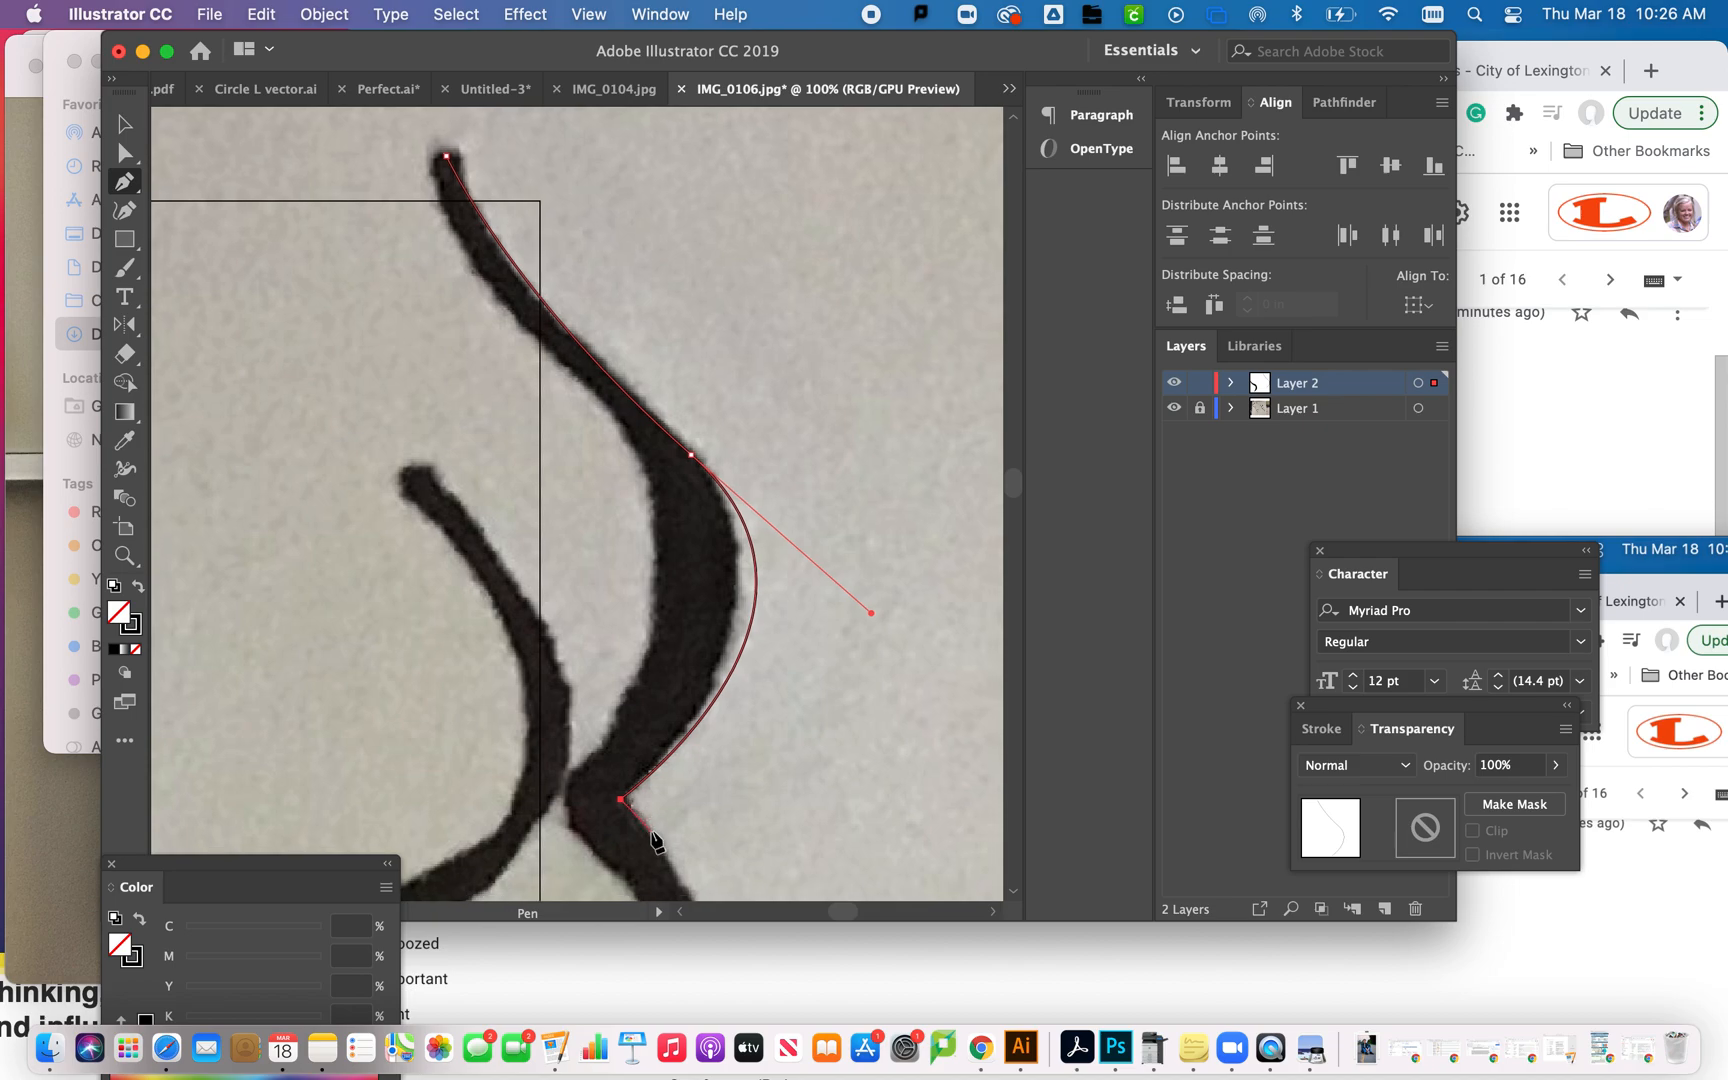
- Extend the outline from the notch down the tentacle's outer edge with a smooth anchor, undoing the first placement and setting it slightly higher
scroll(670, 810, "down", 5)
scroll(670, 810, "right", 2)
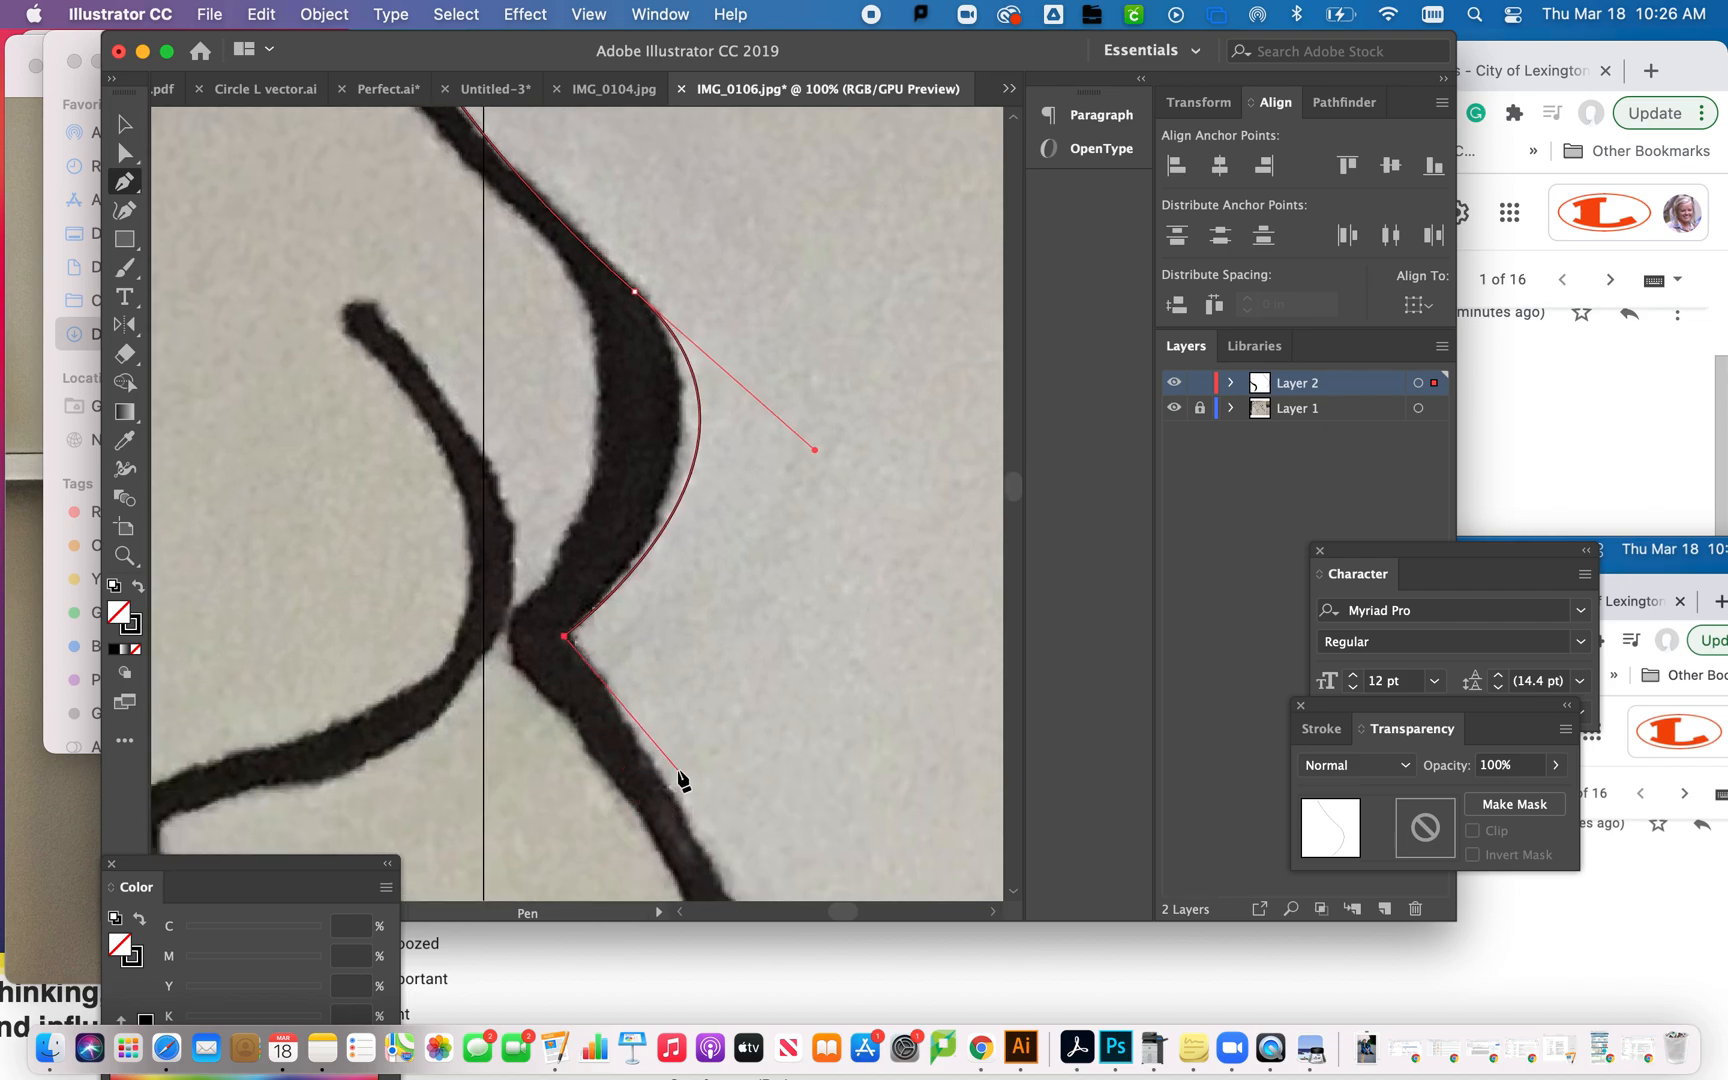
scroll(683, 780, "down", 2)
scroll(683, 780, "right", 2)
key("super+minus")
key("super+minus")
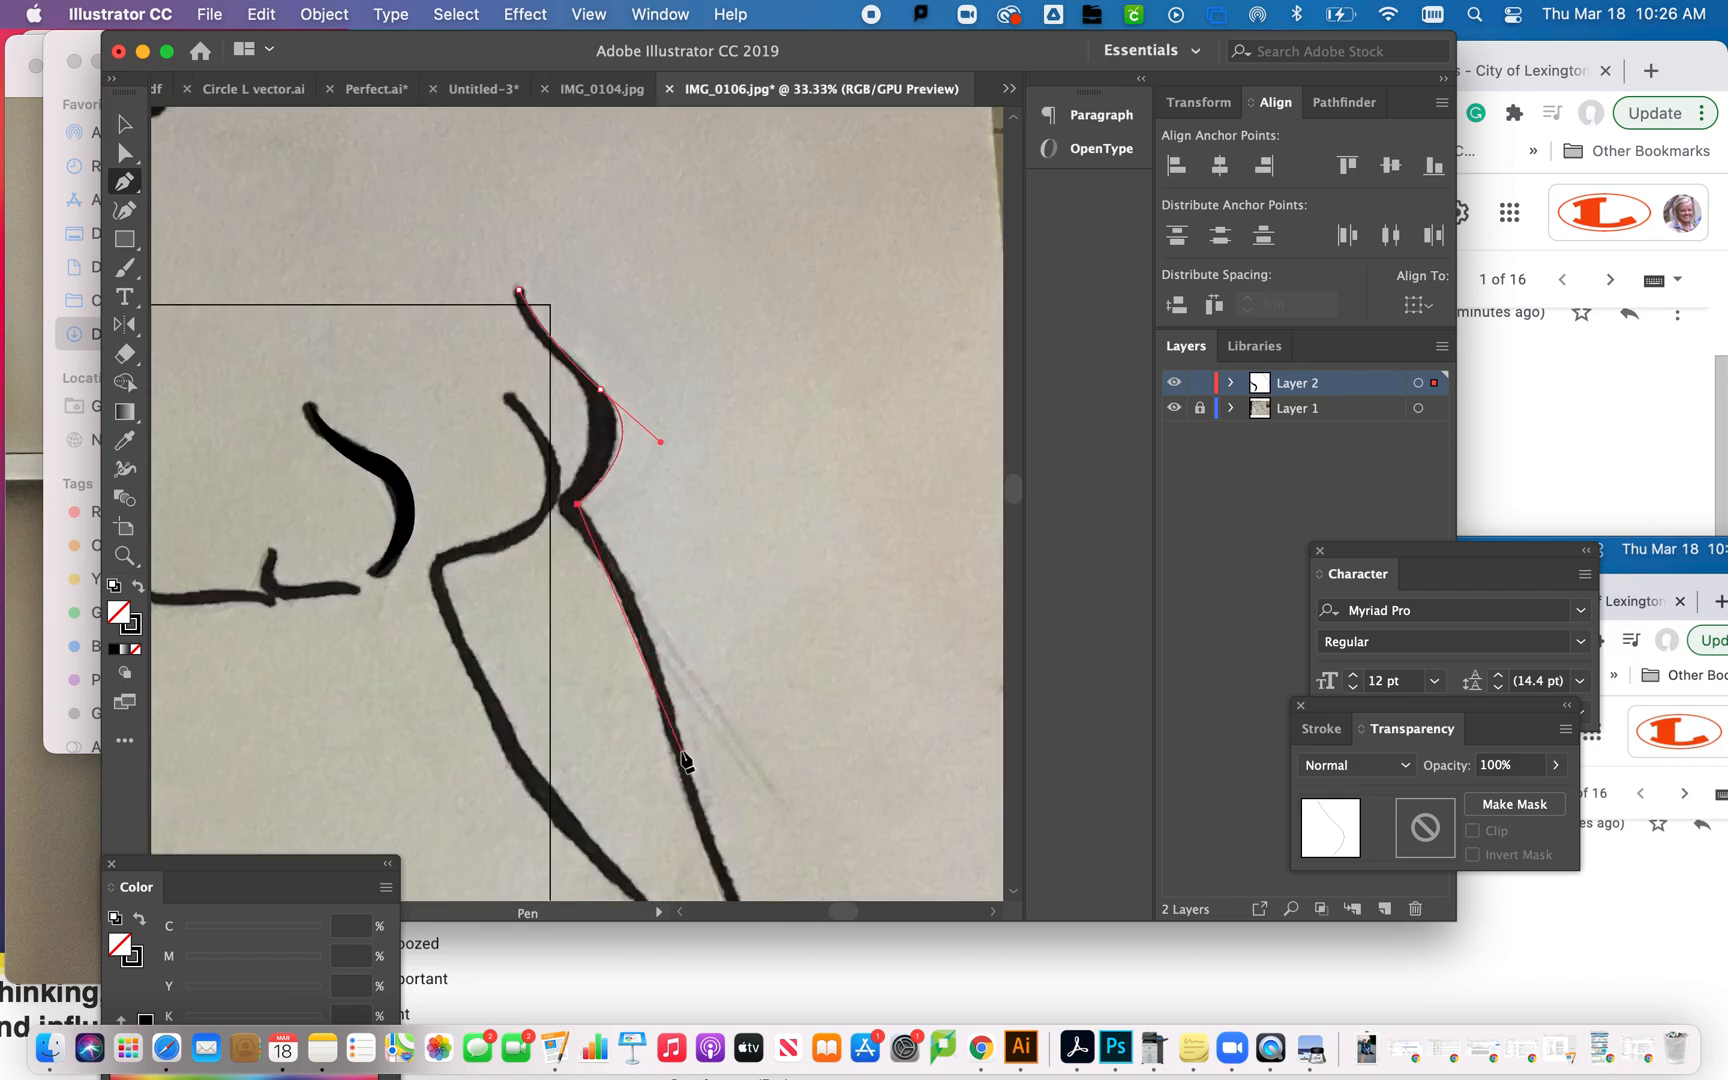
left_click_drag(684, 745, 705, 860)
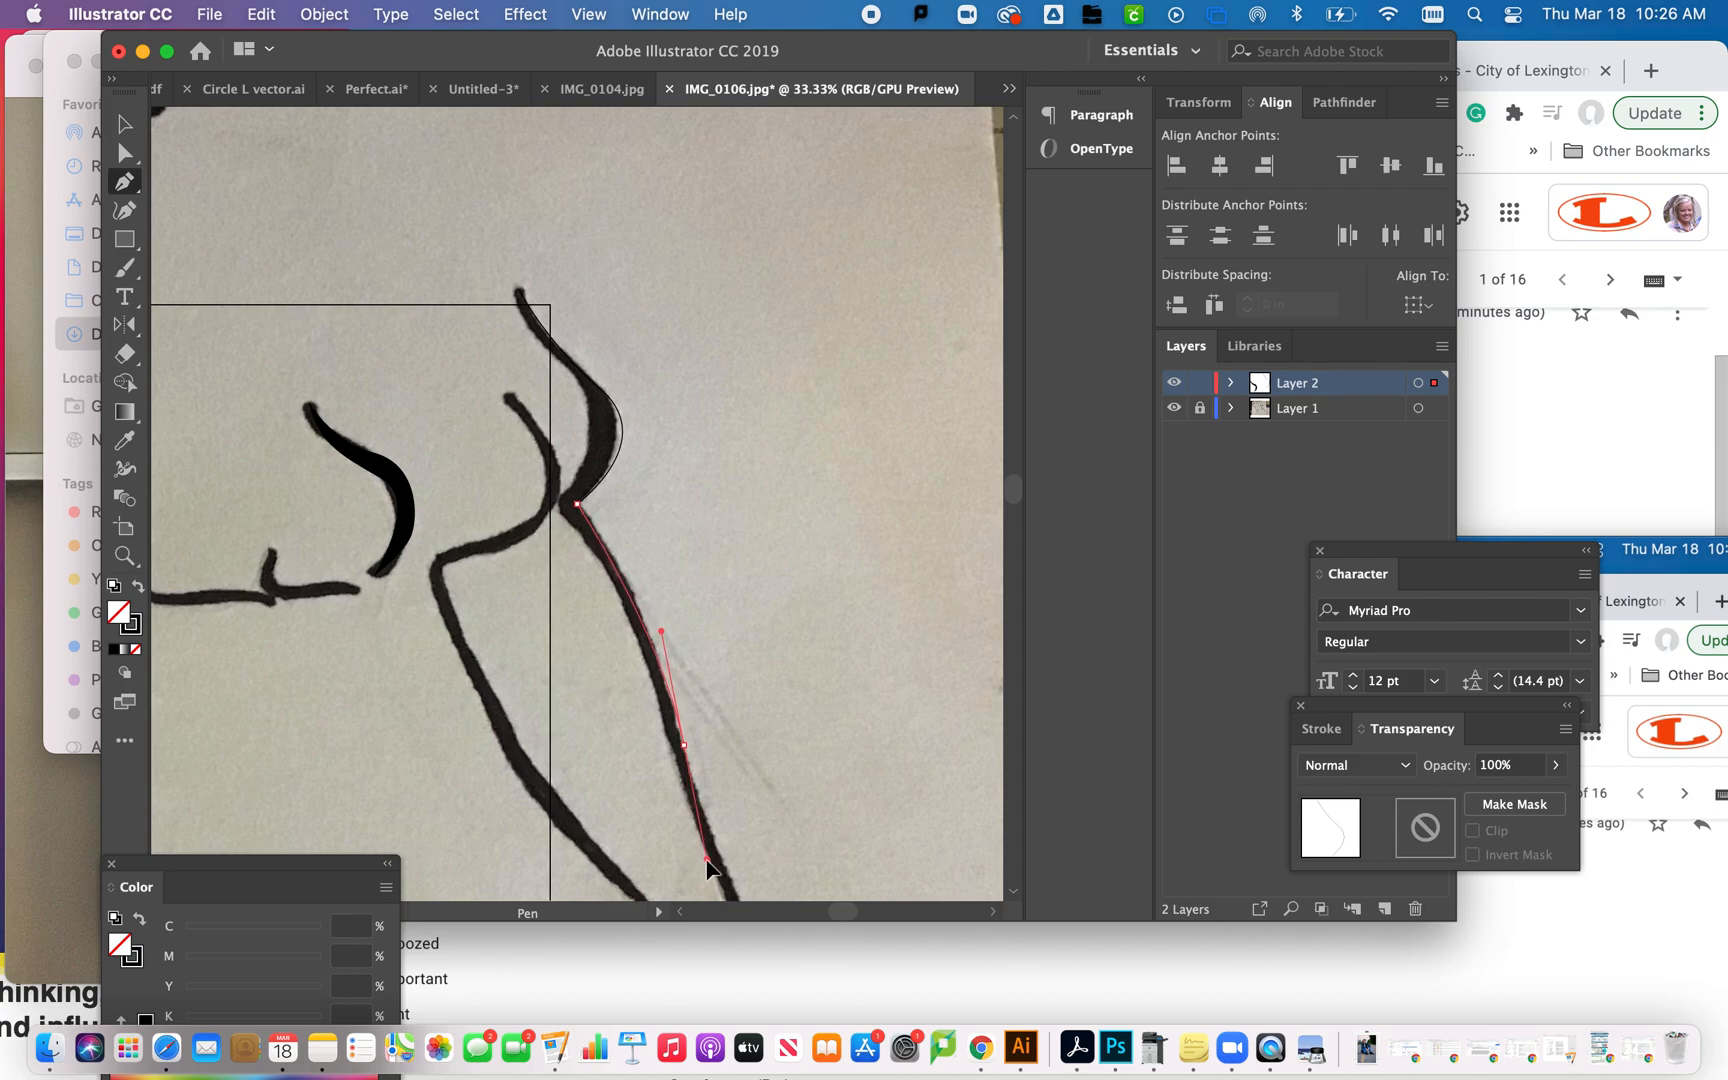
key("super+z")
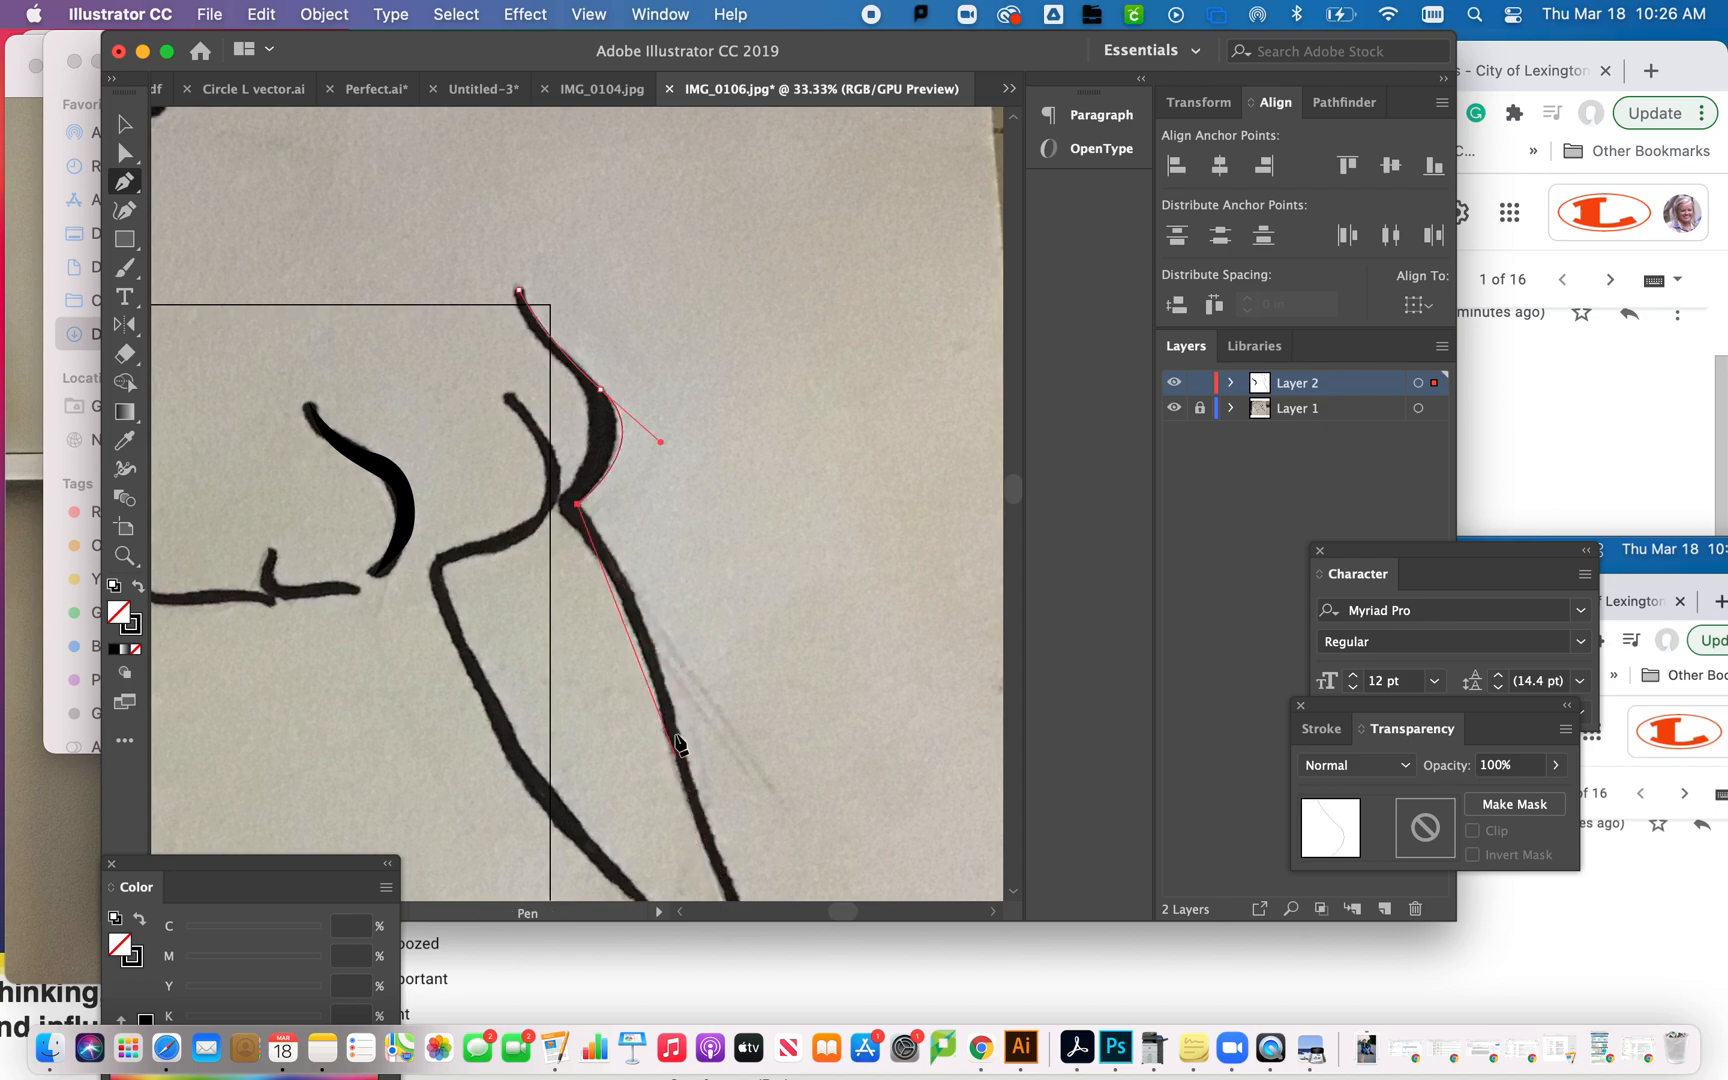
left_click_drag(669, 693, 673, 767)
- Continue the outline along the tentacle's lower outer edge, replacing the first smooth anchor with one that has shorter handles
scroll(707, 795, "down", 5)
scroll(707, 795, "right", 1)
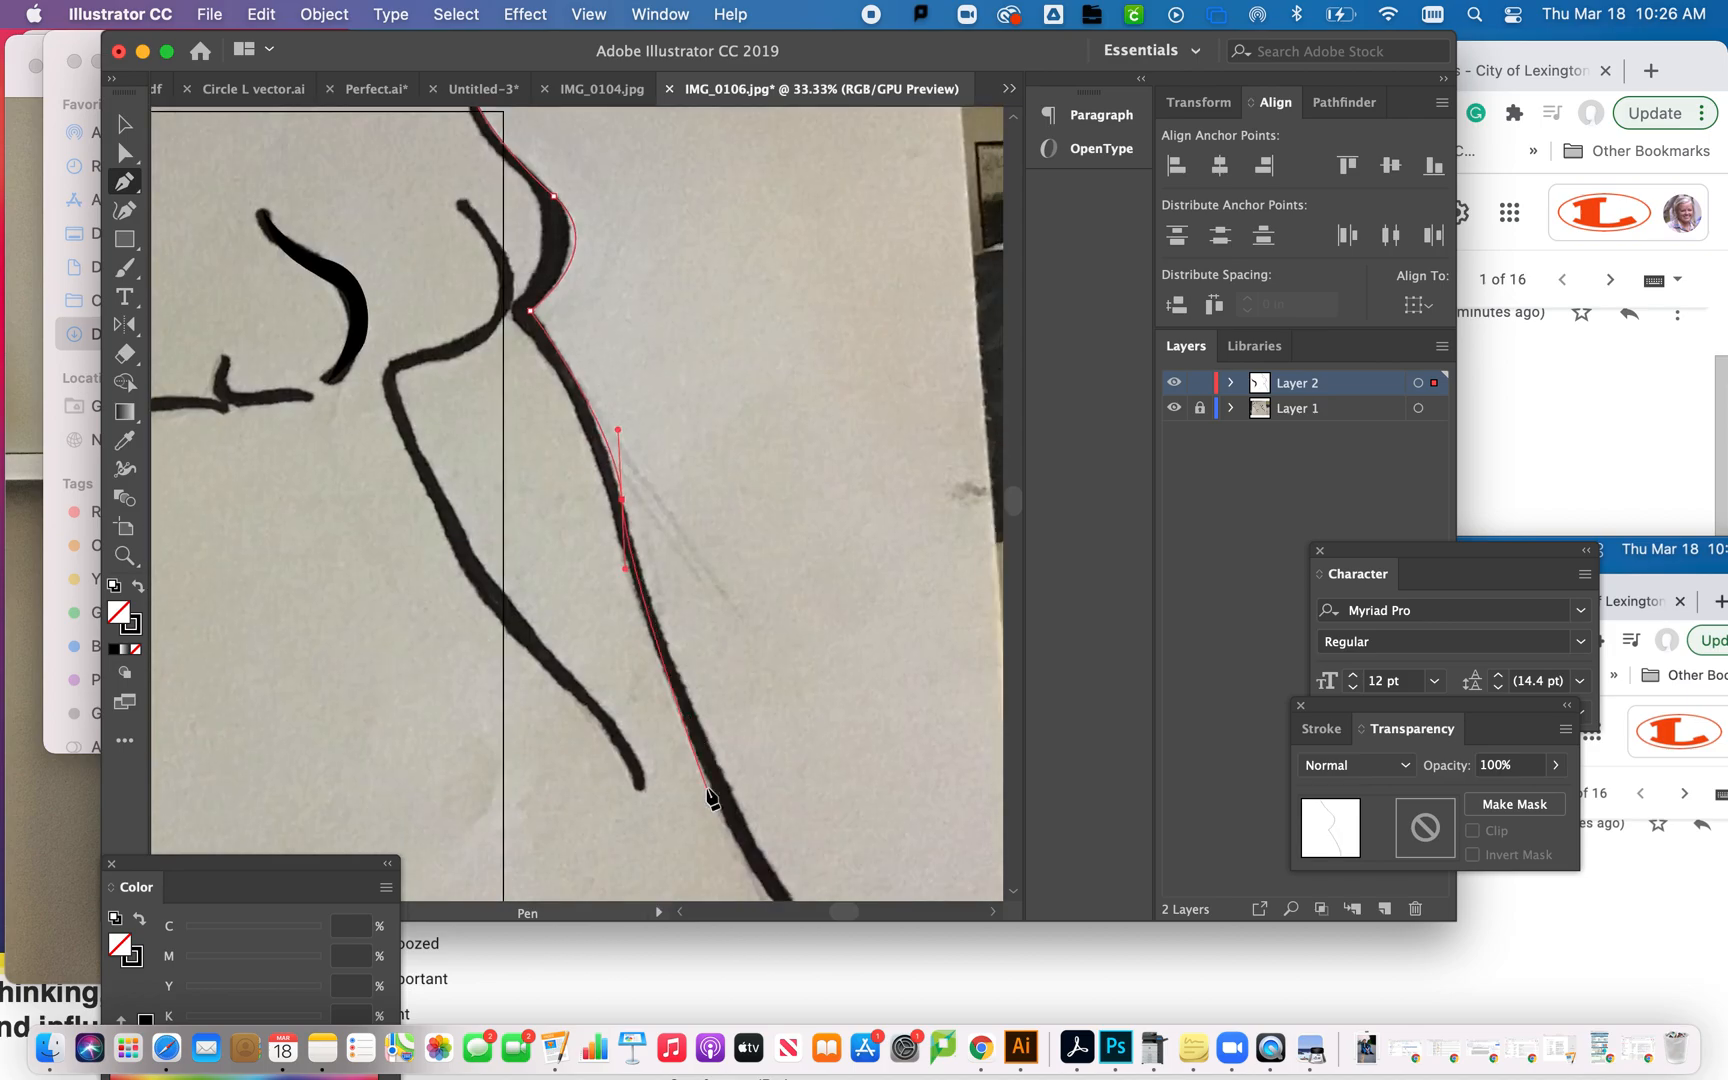
left_click(757, 842)
left_click_drag(757, 843, 794, 896)
scroll(767, 812, "down", 5)
scroll(767, 812, "right", 2)
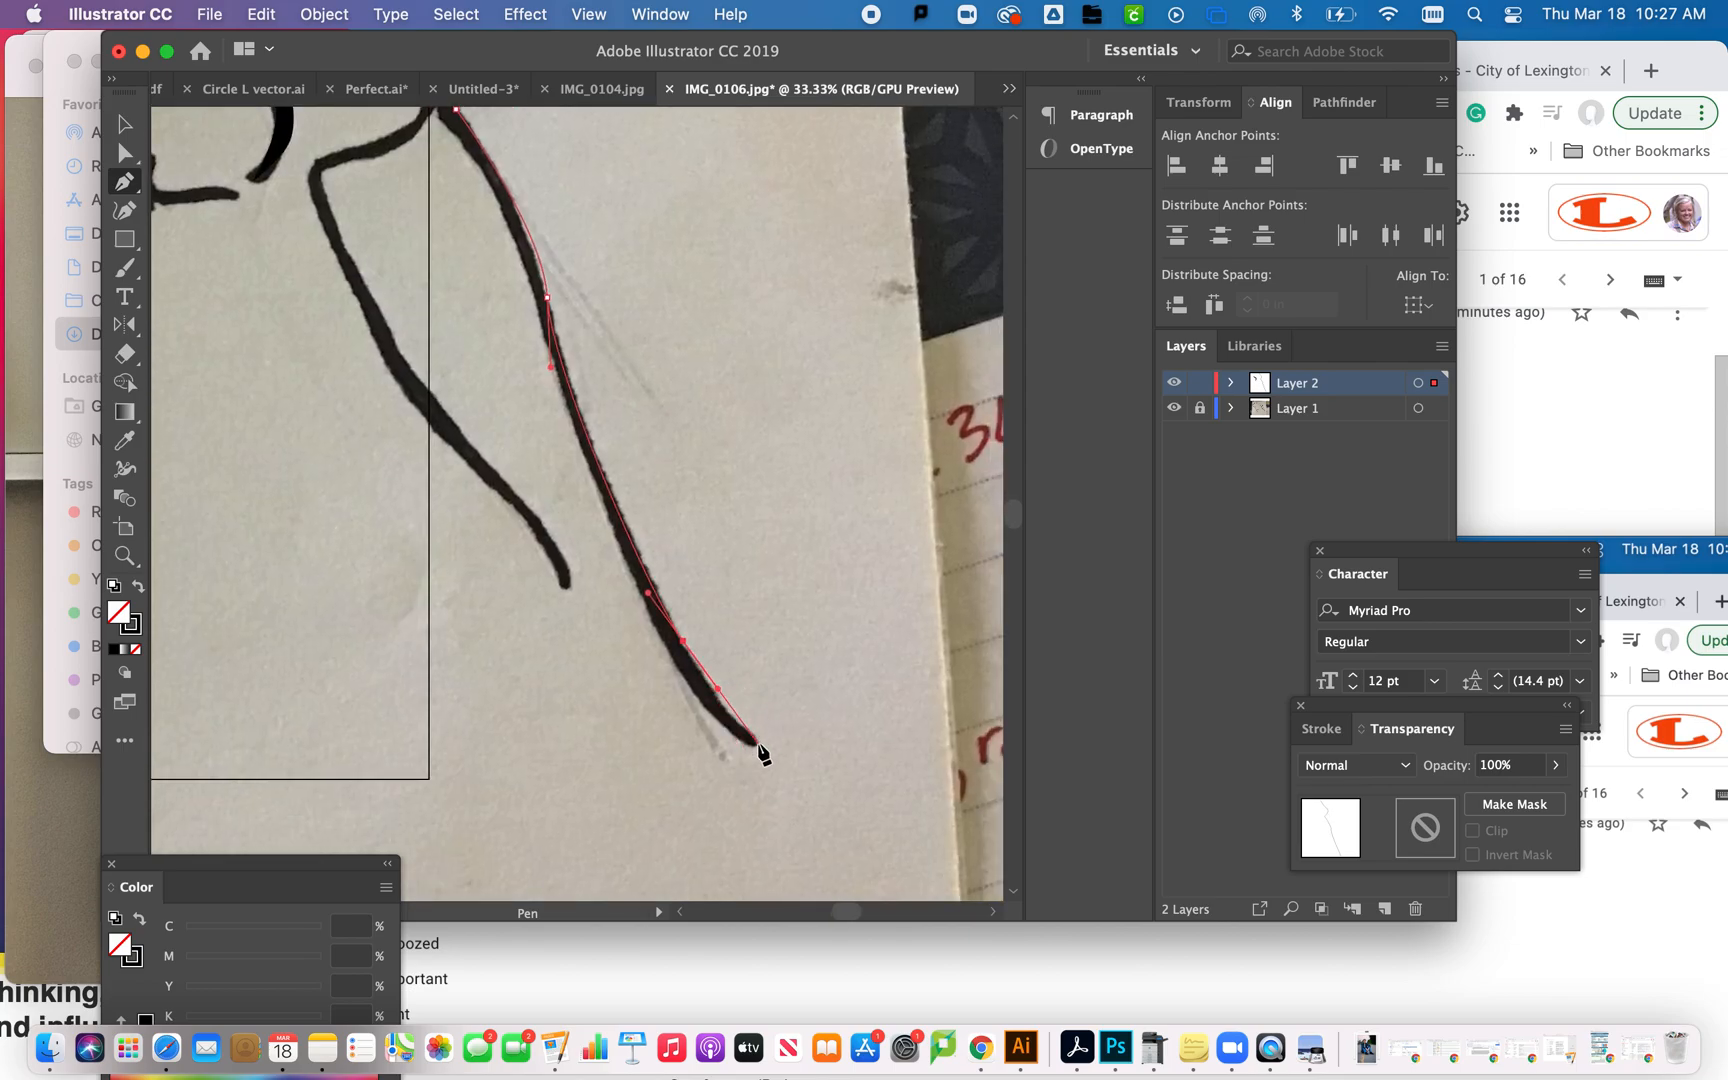
key("super+z")
left_click_drag(667, 617, 677, 645)
- Anchor the outline at the tentacle's lower tip and place the first point back up its inner edge
left_click(758, 747)
key("super+equal")
key("super+equal")
key("super+equal")
key("super+equal")
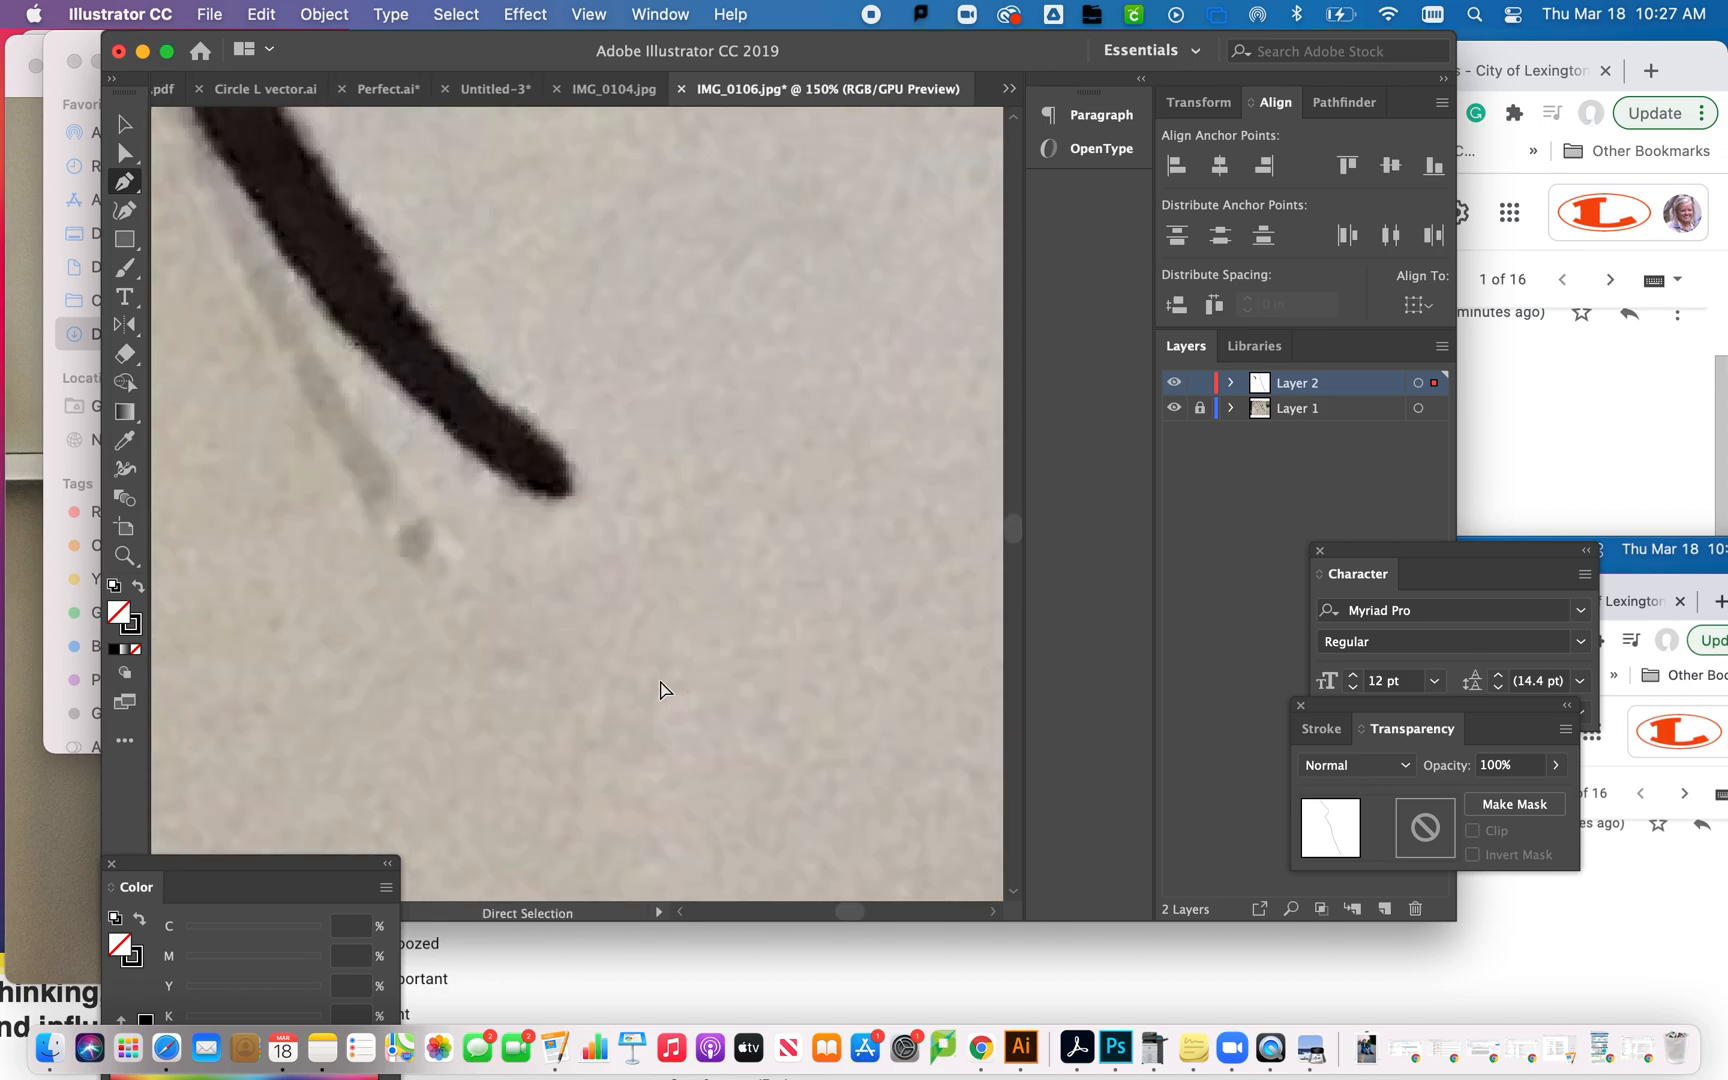
left_click_drag(569, 496, 588, 532)
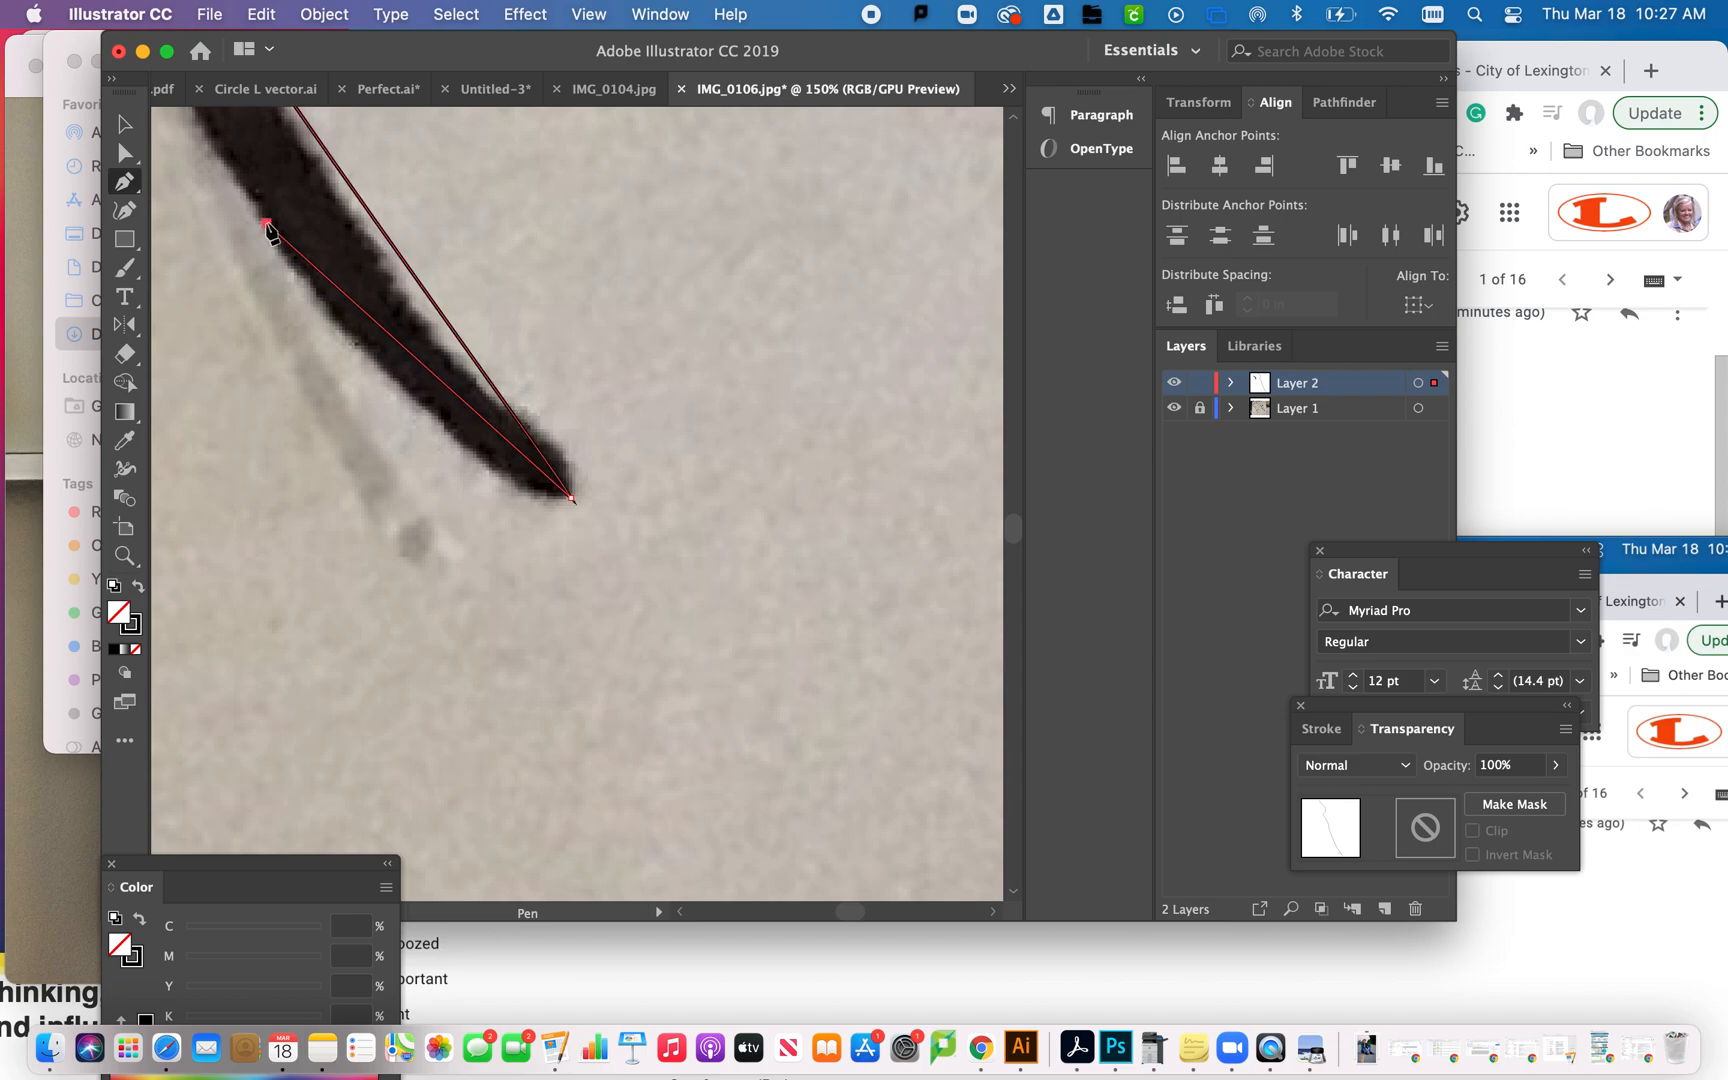
scroll(270, 240, "down", 3)
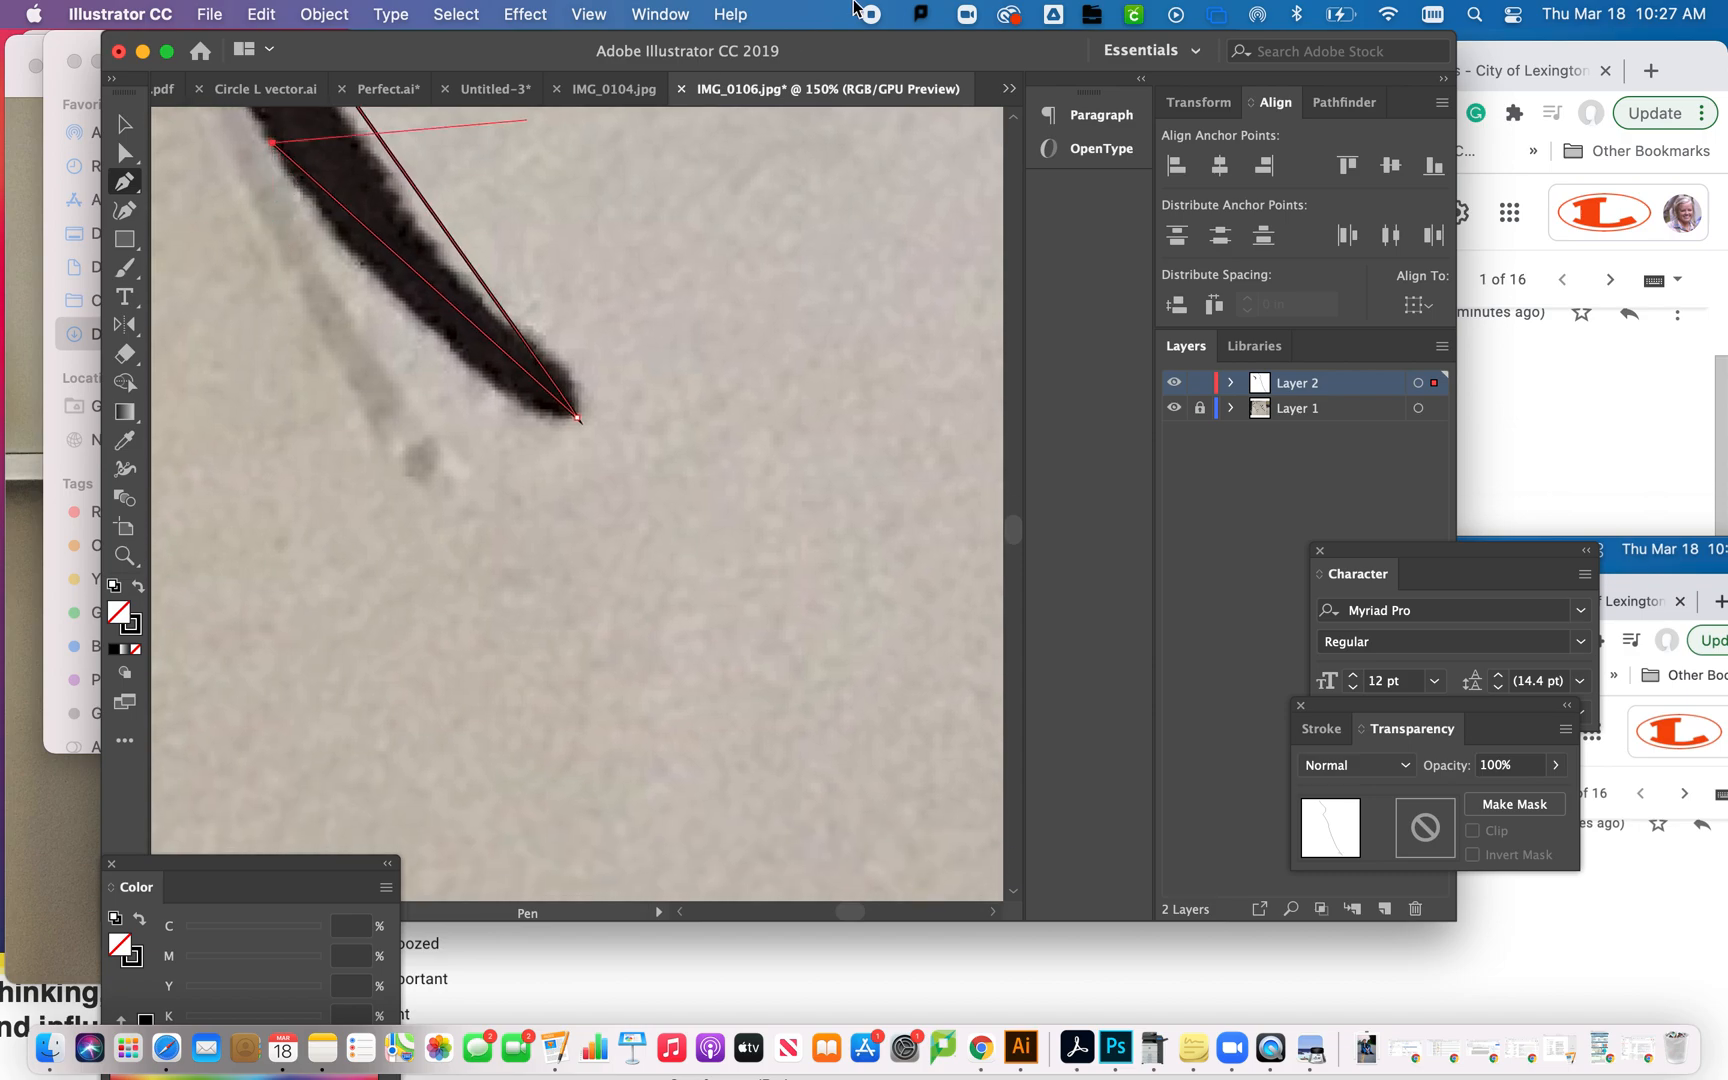